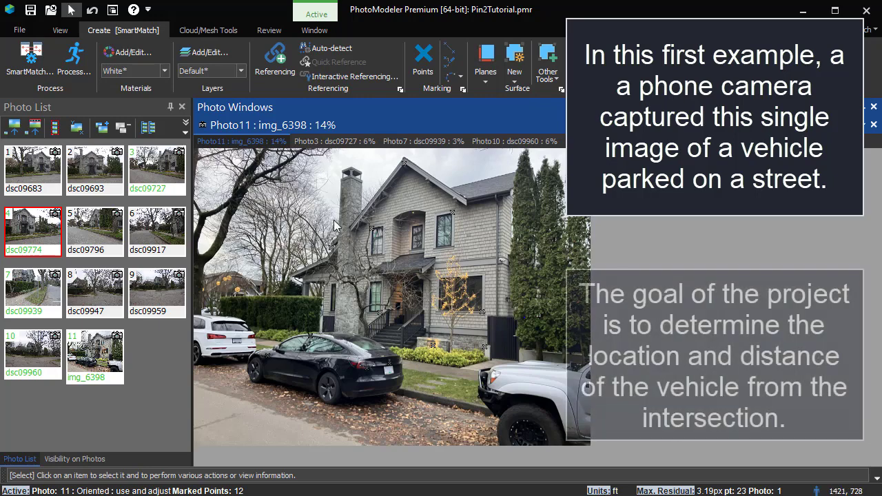
Look through photos dsc09727, dsc09939, dsc09960 and dsc09774, and return to photo img_6398.
{"action": "left_click", "coordinate": [350, 142]}
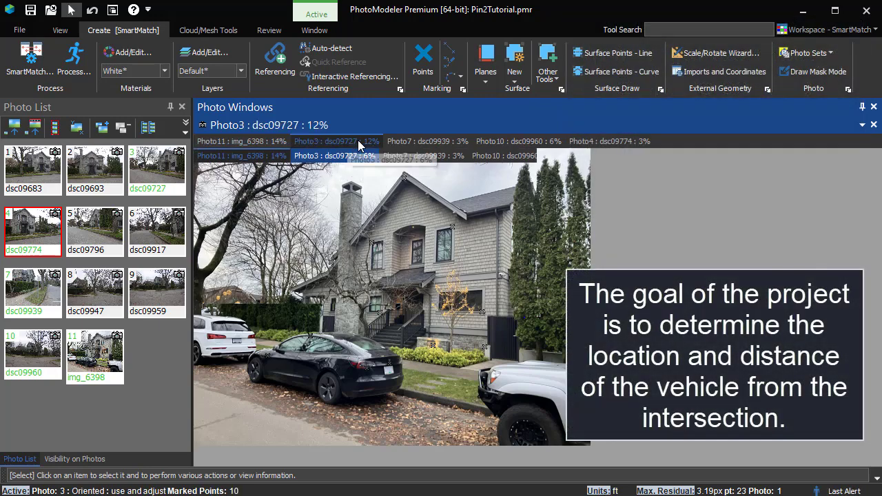
{"action": "left_click", "coordinate": [397, 143]}
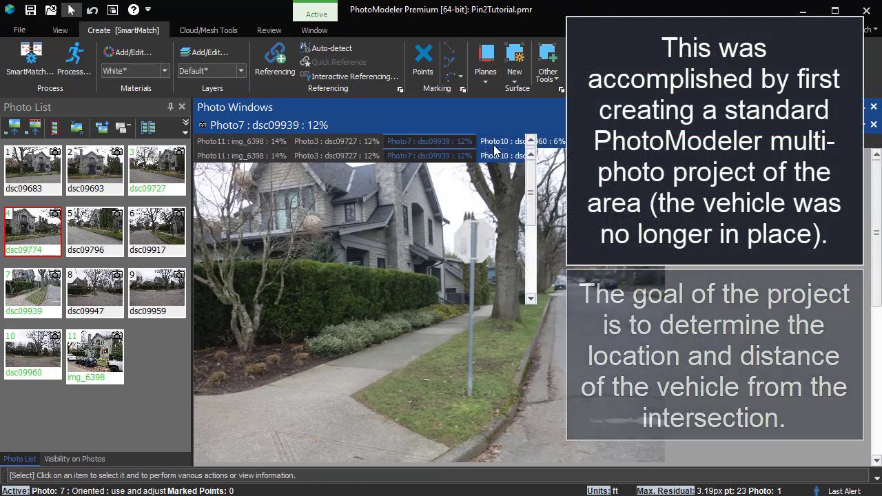
{"action": "left_click", "coordinate": [494, 142]}
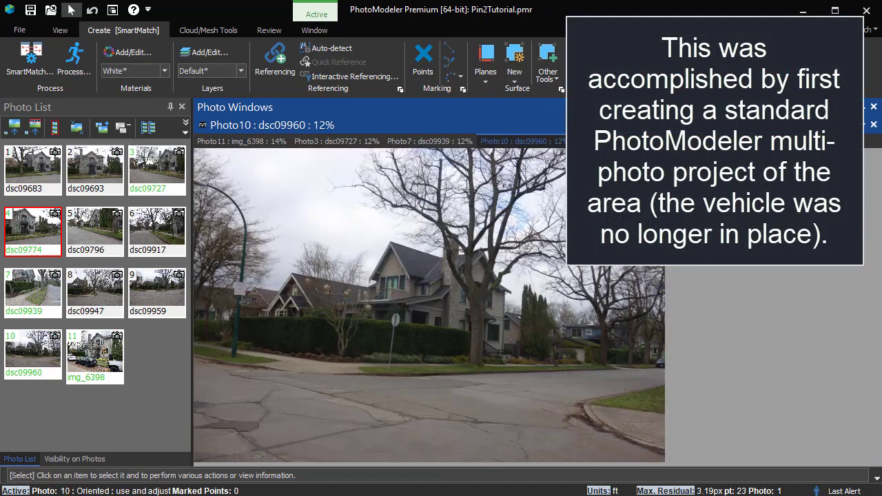
{"action": "left_click", "coordinate": [613, 141]}
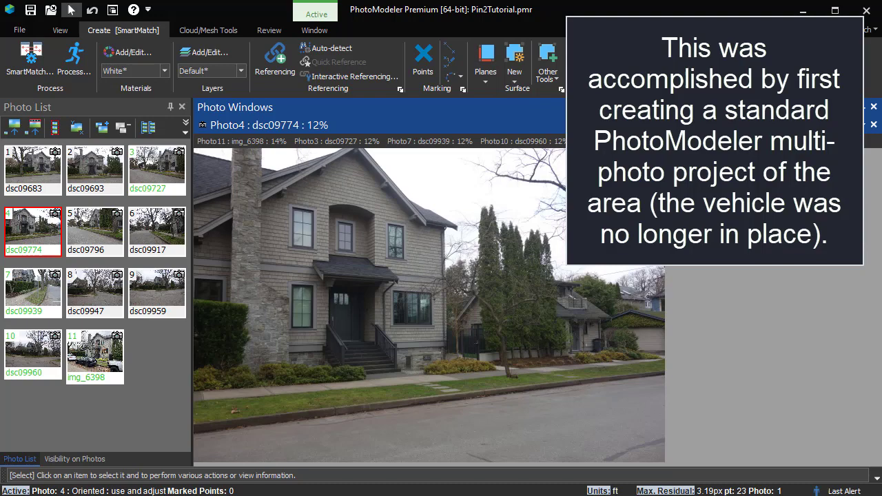
{"action": "left_click", "coordinate": [244, 141]}
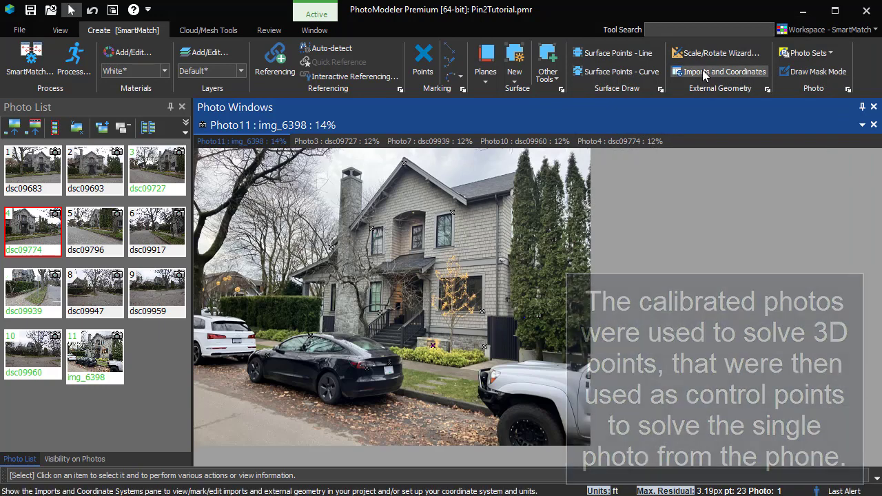
Examine the pinned car scan in the project's imports and coordinate systems, and close that view.
{"action": "left_click", "coordinate": [703, 72]}
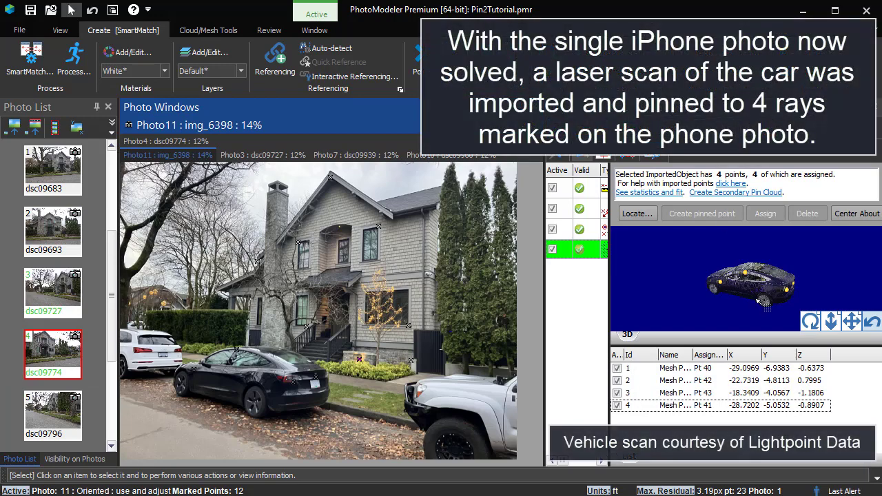
{"action": "left_click", "coordinate": [810, 321]}
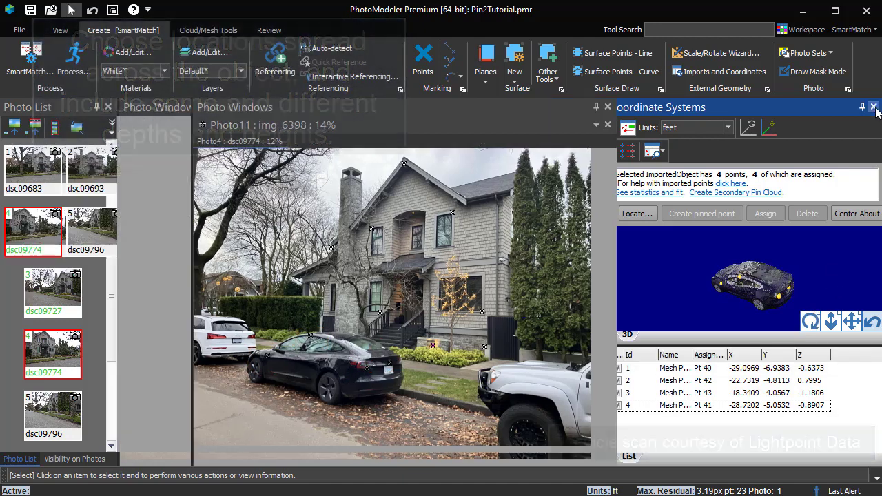
{"action": "left_click", "coordinate": [874, 107]}
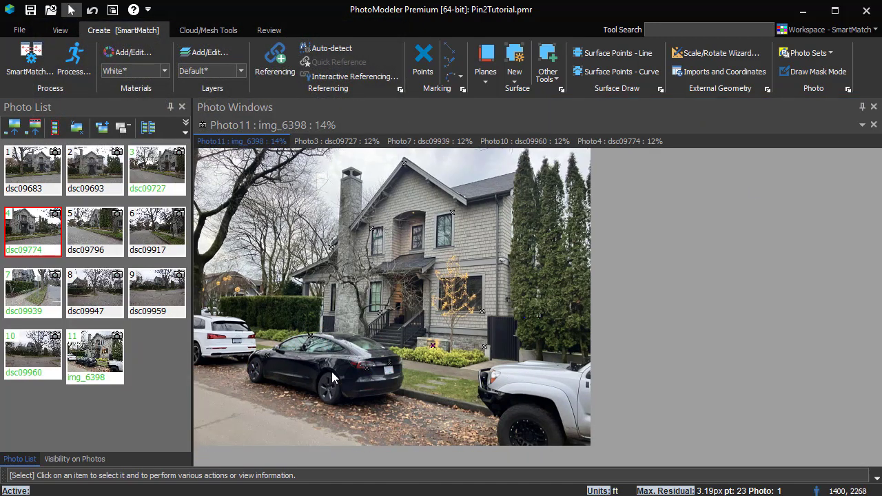
Toggle the point cloud visibility on photo img_6398 to check how the car scan aligns, leaving it off.
{"action": "left_click", "coordinate": [73, 459]}
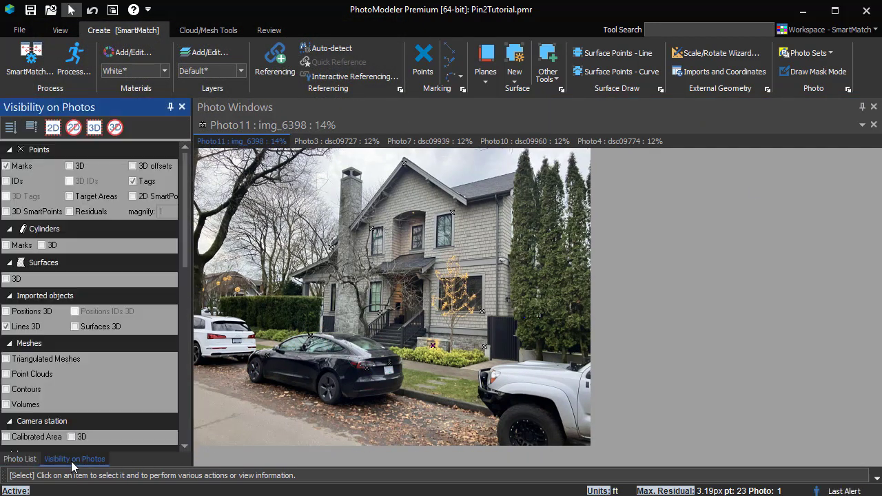
{"action": "scroll", "coordinate": [50, 241], "scroll_direction": "down", "scroll_amount": 5}
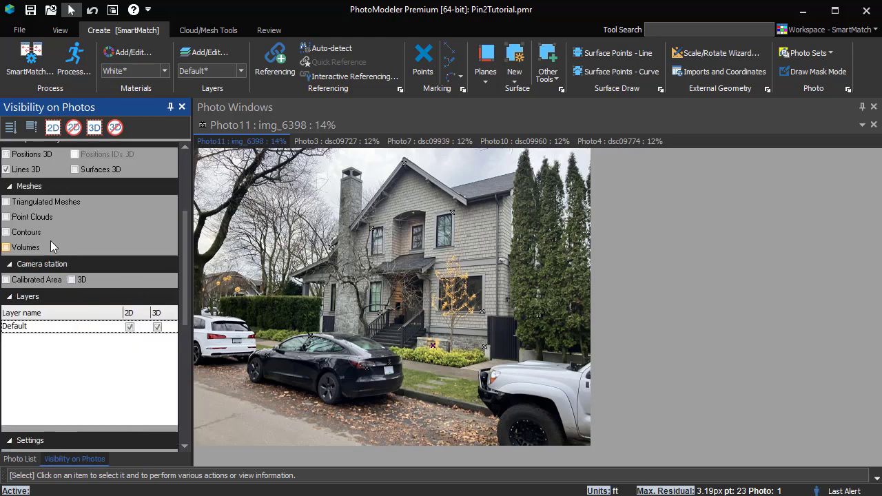
{"action": "left_click", "coordinate": [7, 217]}
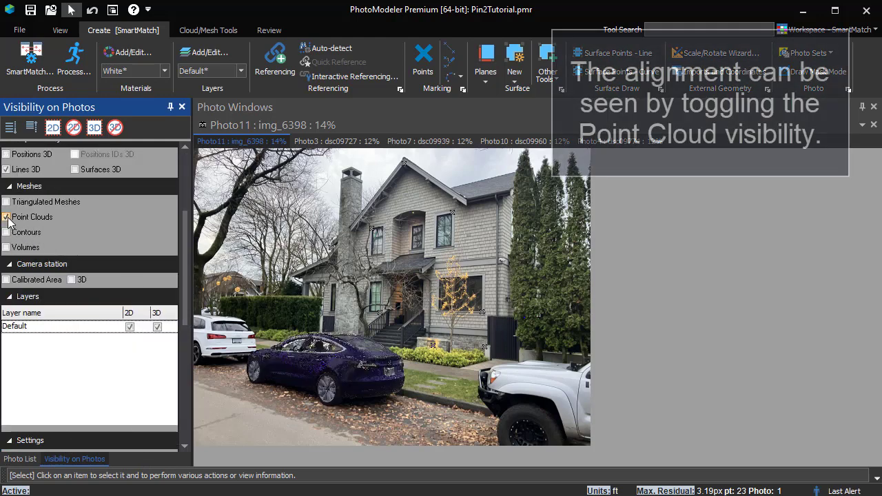
{"action": "left_click", "coordinate": [7, 217]}
{"action": "left_click", "coordinate": [7, 217]}
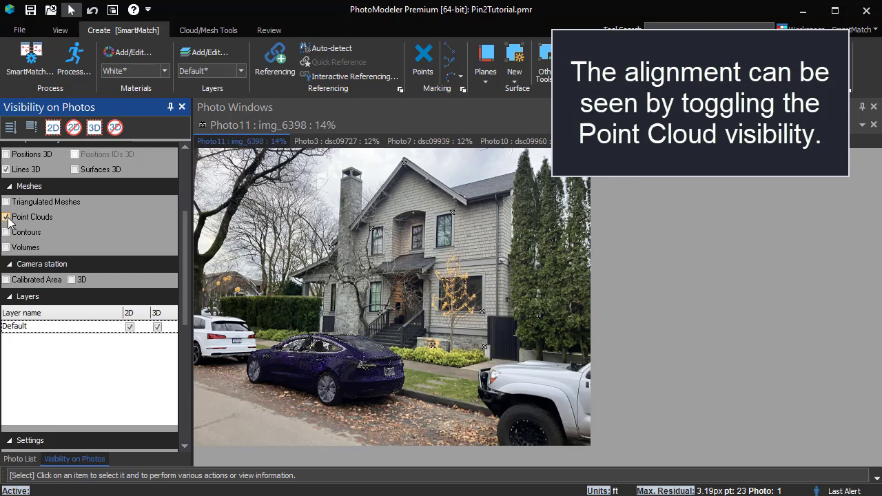
{"action": "left_click", "coordinate": [7, 217]}
{"action": "left_click", "coordinate": [7, 218]}
{"action": "left_click", "coordinate": [7, 217]}
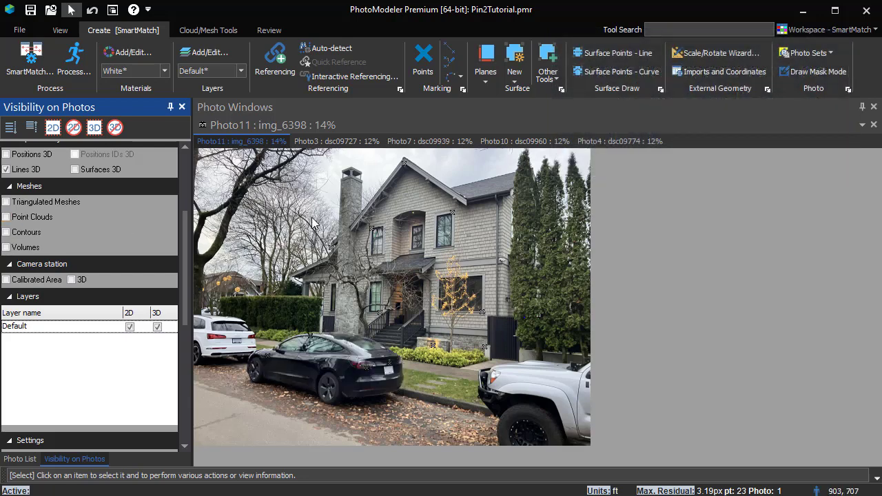
Tile the open photo windows and turn on point cloud visibility for the photos.
{"action": "left_click", "coordinate": [861, 126]}
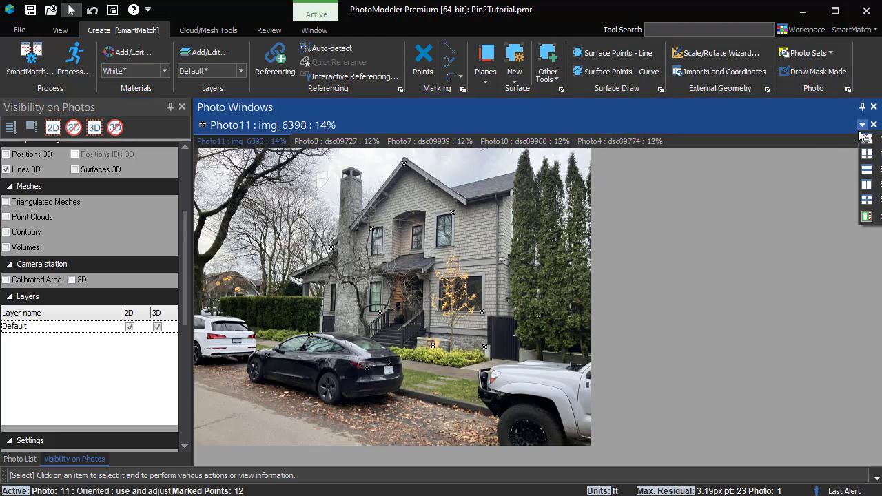
{"action": "left_click", "coordinate": [868, 154]}
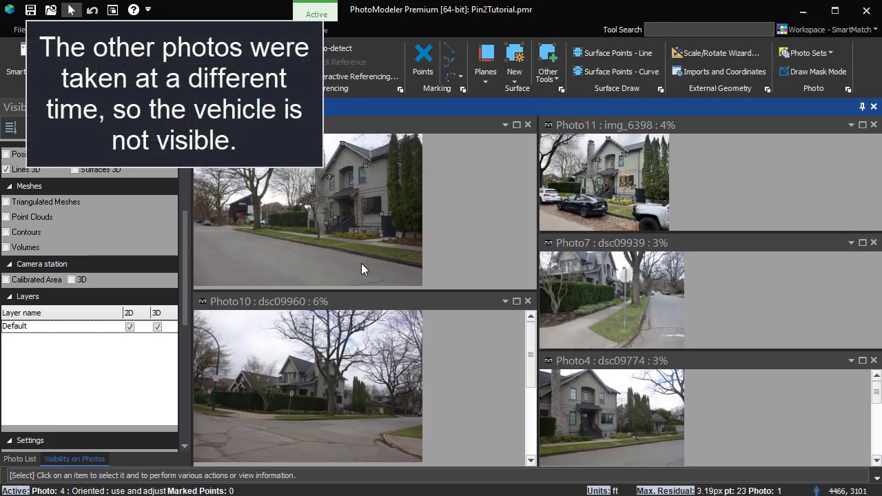
{"action": "left_click", "coordinate": [7, 217]}
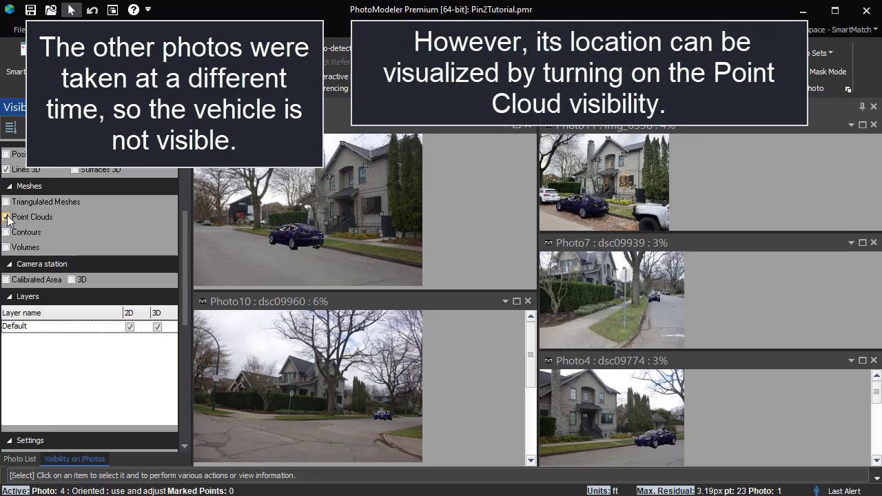
{"action": "left_click", "coordinate": [7, 217]}
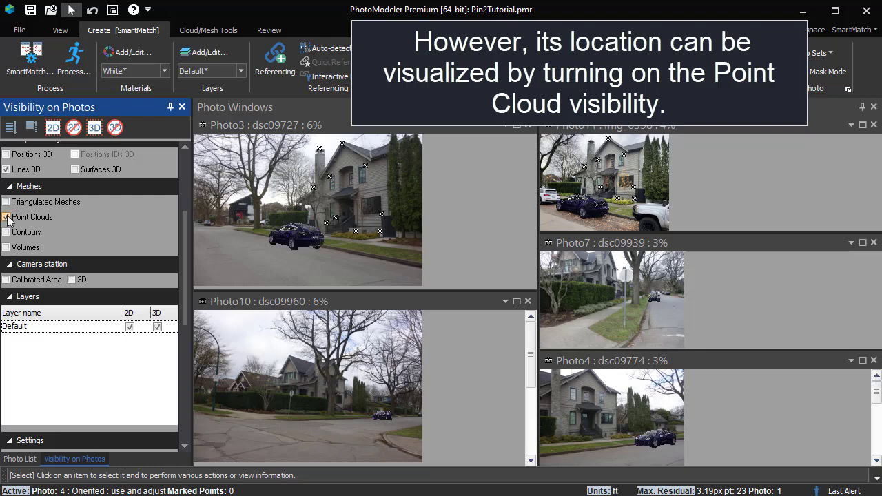
{"action": "left_click", "coordinate": [7, 217]}
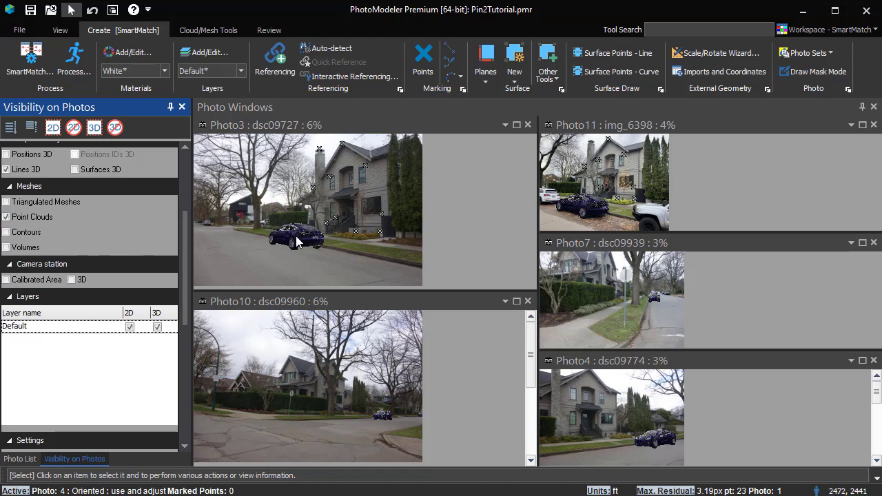
Highlight the car's point cloud in photo dsc09727 and show the 3D cylinders on the photos.
{"action": "left_click", "coordinate": [288, 235]}
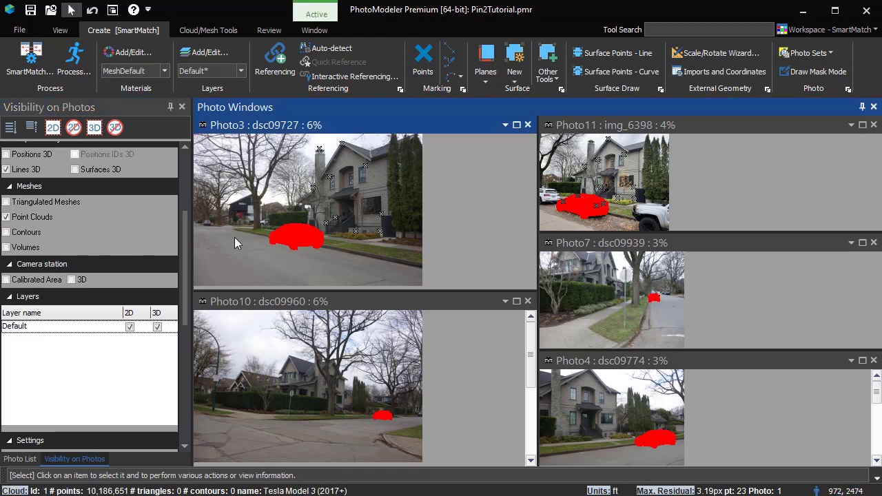
{"action": "left_click_drag", "start_coordinate": [184, 231], "coordinate": [182, 199]}
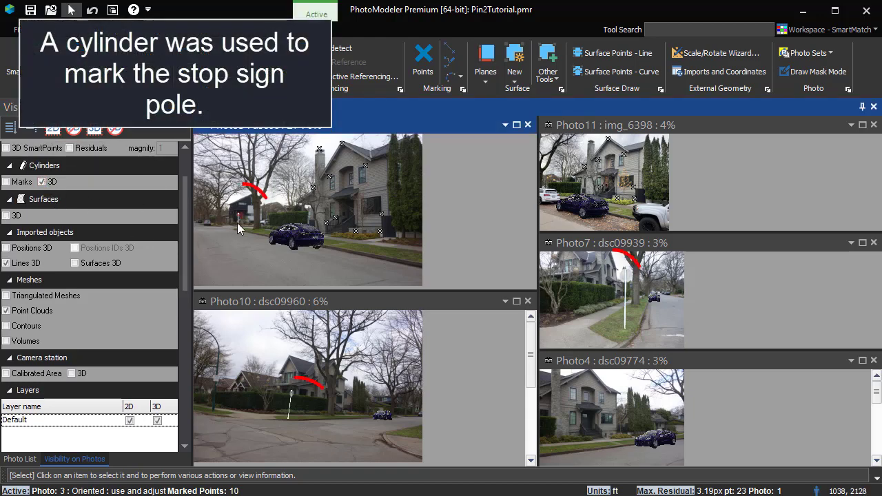
Open a 3D view beside the photos and select the stop sign pole's cylinder together with the car's point cloud in dsc09939.
{"action": "left_click", "coordinate": [112, 11]}
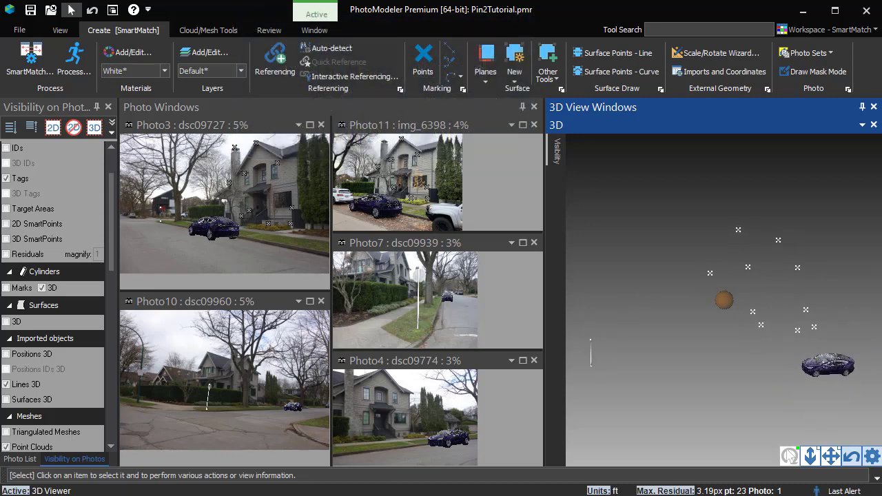
{"action": "left_click_drag", "start_coordinate": [787, 450], "coordinate": [789, 450]}
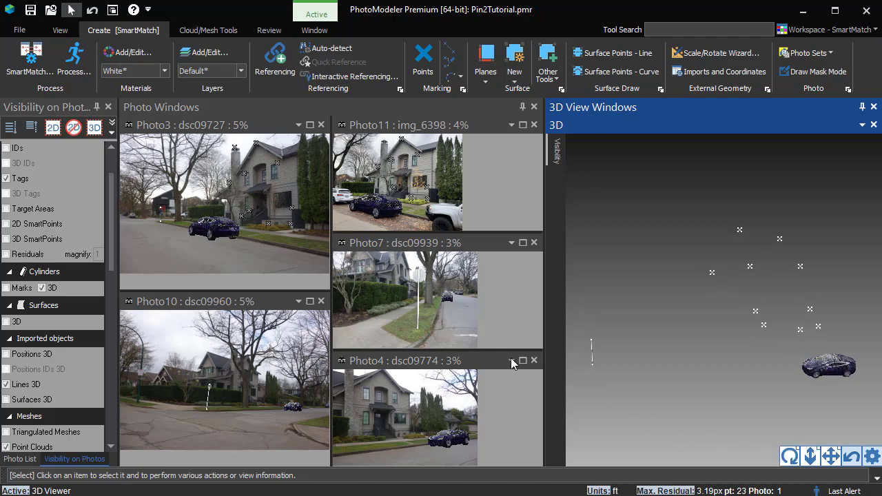
{"action": "left_click", "coordinate": [419, 323]}
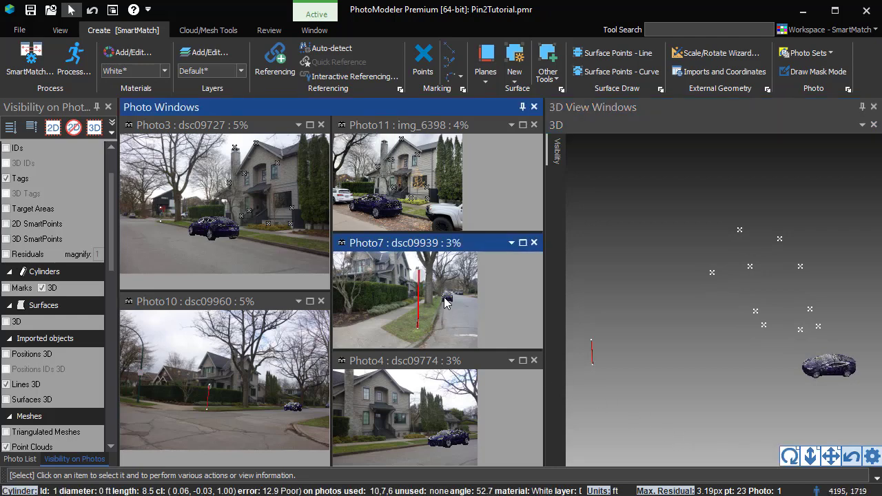
{"action": "left_click", "coordinate": [445, 301], "text": "ctrl"}
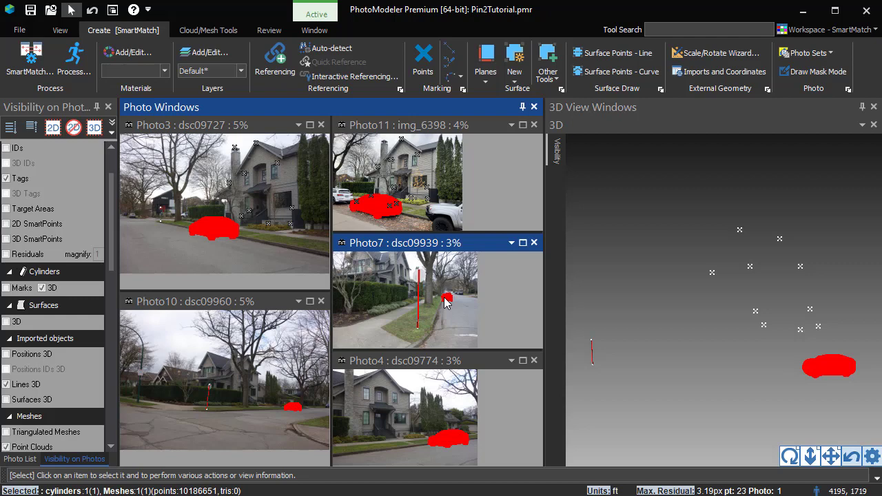
{"action": "left_click", "coordinate": [467, 327]}
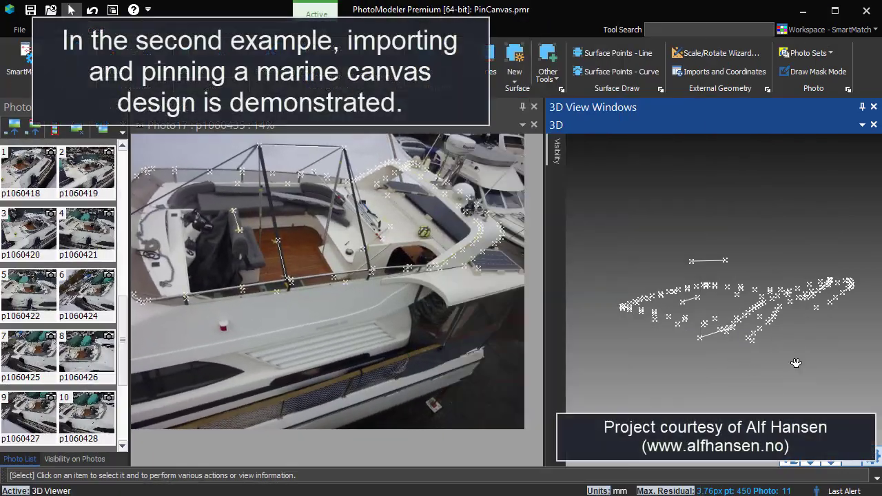
Inspect the boat's measured 3D points from several angles and highlight the frame lines to match them with photo p1060435.
{"action": "mouse_move", "coordinate": [801, 364]}
{"action": "left_mouse_down"}
{"action": "mouse_move", "coordinate": [683, 361]}
{"action": "mouse_move", "coordinate": [619, 471]}
{"action": "mouse_move", "coordinate": [820, 373]}
{"action": "mouse_move", "coordinate": [792, 374]}
{"action": "left_mouse_up"}
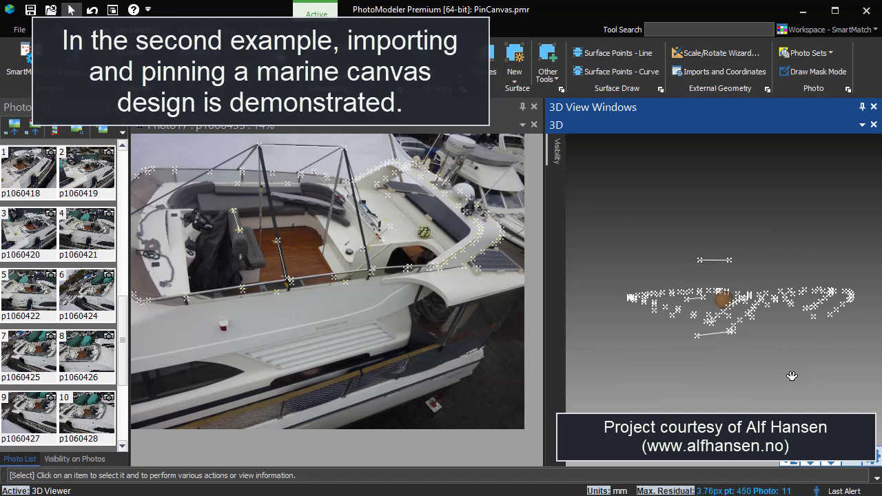
{"action": "left_click", "coordinate": [718, 260]}
{"action": "left_click_drag", "start_coordinate": [750, 351], "coordinate": [774, 412]}
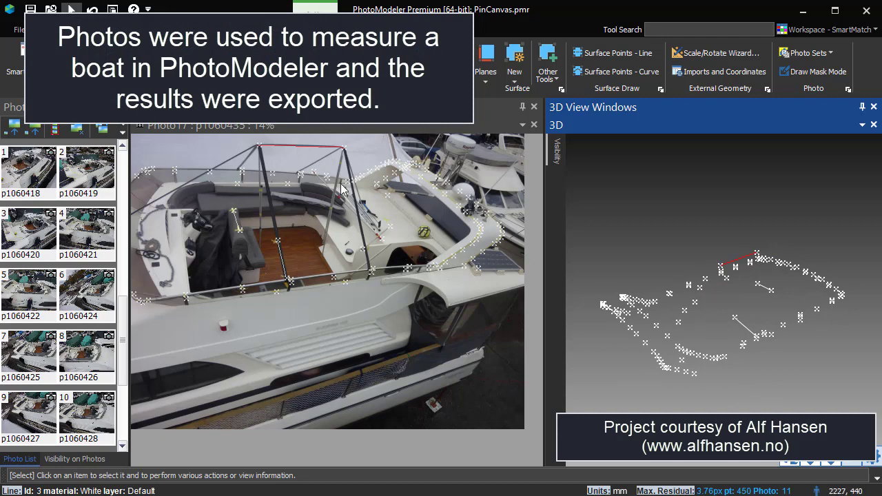
{"action": "left_click", "coordinate": [234, 226]}
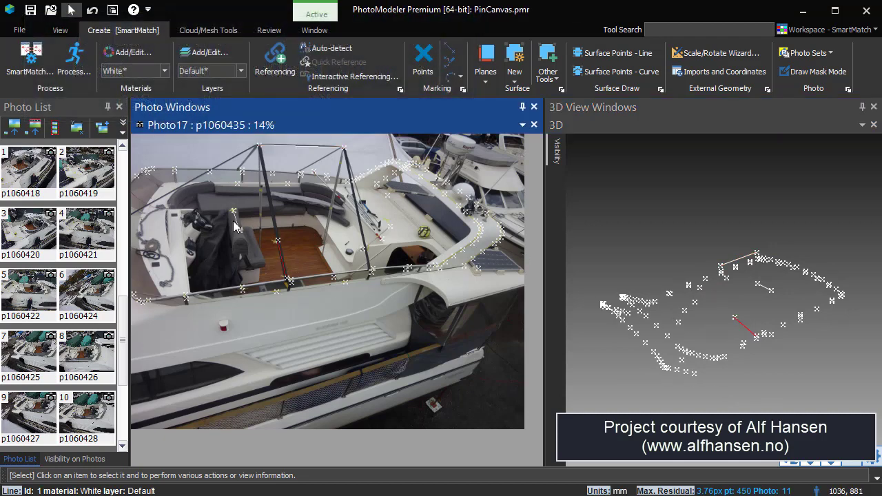
{"action": "left_click", "coordinate": [322, 230]}
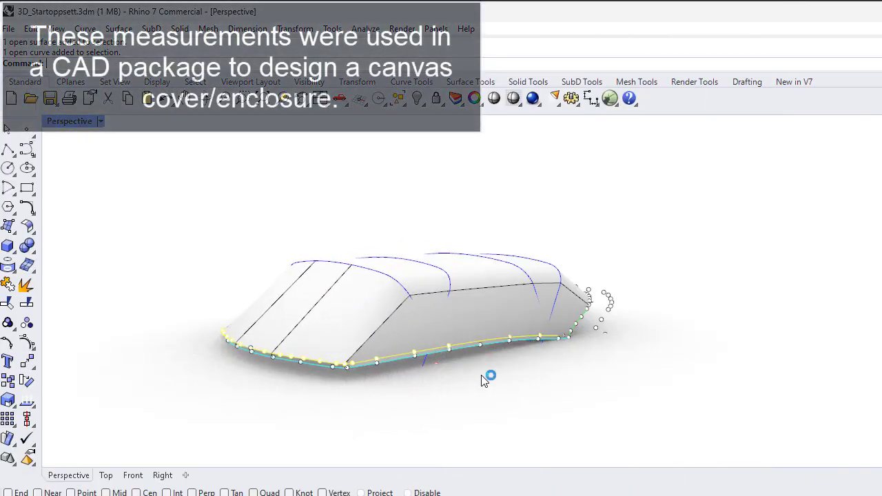
Examine the canvas cover design from different angles in Rhino.
{"action": "right_click_drag", "start_coordinate": [488, 378], "coordinate": [435, 404]}
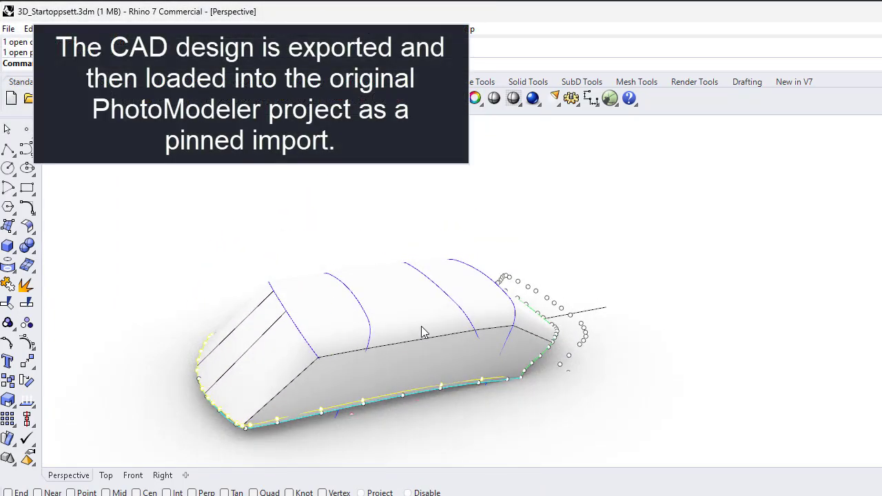
{"action": "left_click", "coordinate": [421, 326]}
{"action": "right_click_drag", "start_coordinate": [503, 408], "coordinate": [500, 384]}
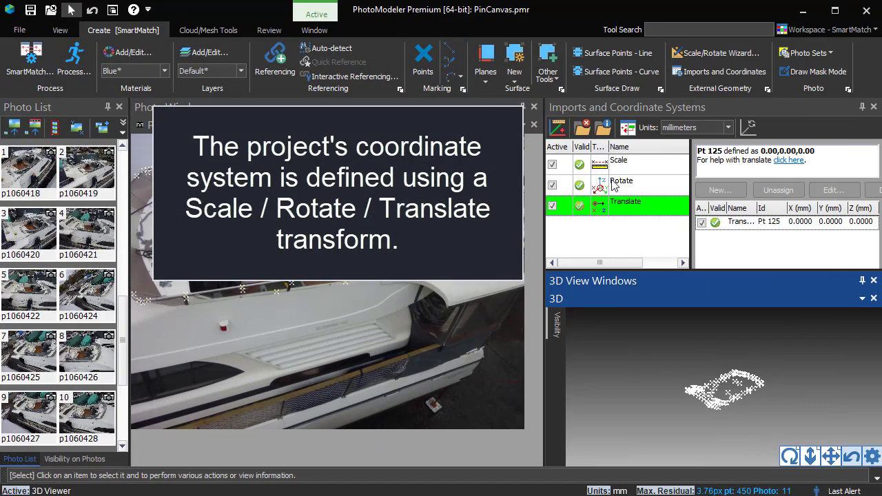
Import the mesh file JustSurface.obj in millimetres without transforming the project, set to transform the object by pinning.
{"action": "left_click", "coordinate": [721, 189]}
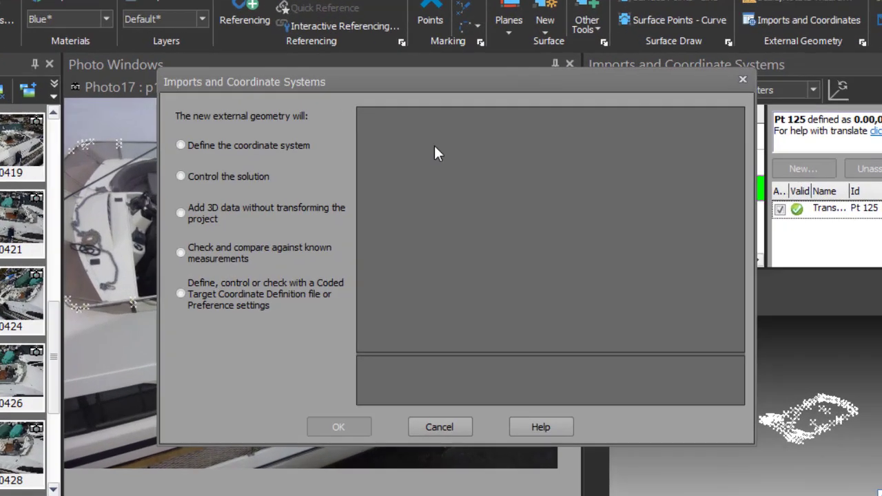
{"action": "left_click", "coordinate": [181, 213]}
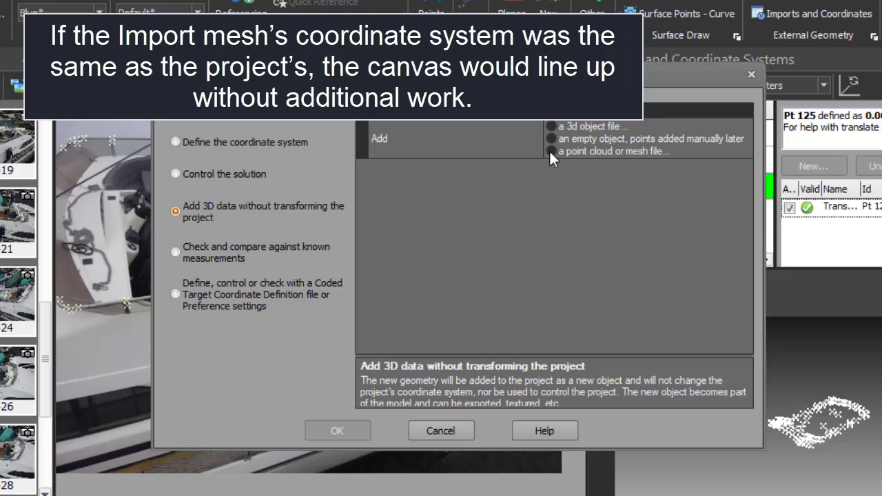
{"action": "left_click", "coordinate": [551, 151]}
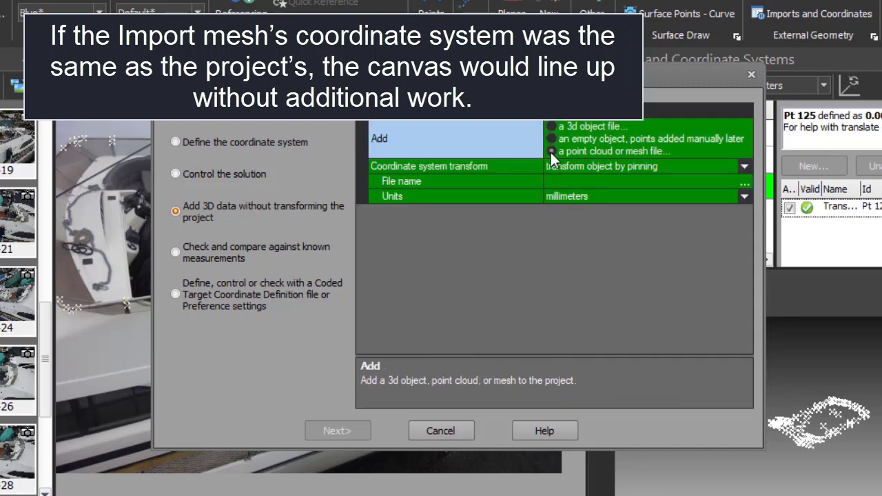
{"action": "left_click", "coordinate": [745, 184]}
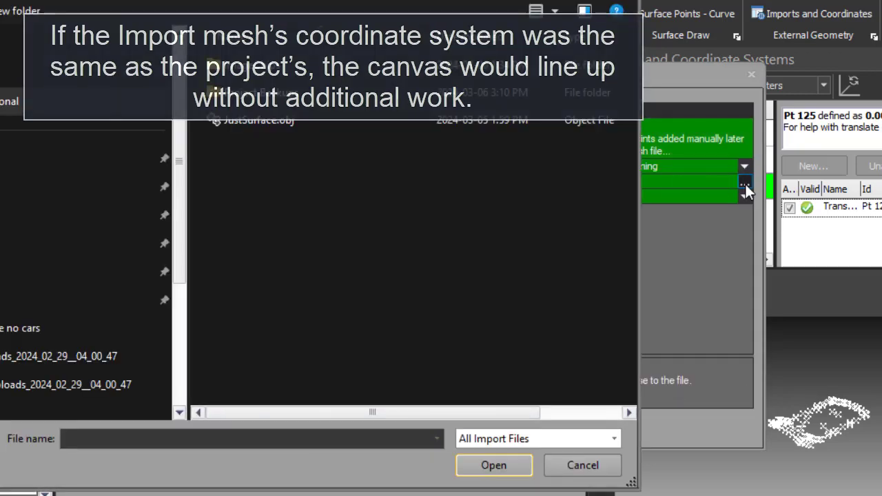
{"action": "left_click", "coordinate": [324, 122]}
{"action": "left_click", "coordinate": [494, 466]}
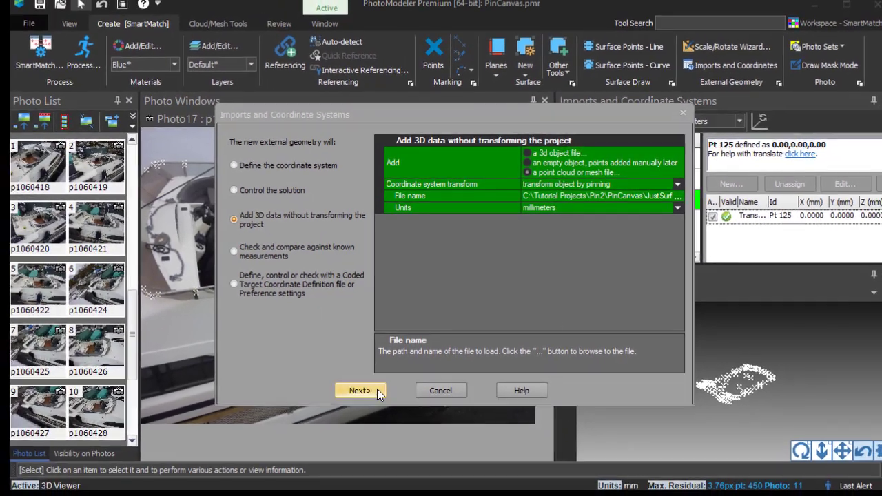
{"action": "left_click", "coordinate": [365, 415]}
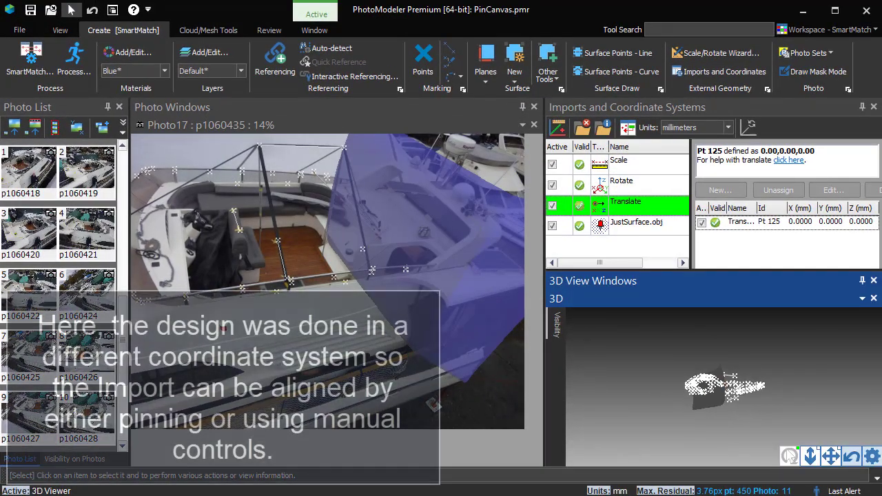
Close the photo view, orbit the imported mesh in 3D, and open the manual import transform for JustSurface.obj.
{"action": "mouse_move", "coordinate": [724, 387]}
{"action": "left_mouse_down"}
{"action": "mouse_move", "coordinate": [751, 387]}
{"action": "mouse_move", "coordinate": [730, 379]}
{"action": "left_mouse_up"}
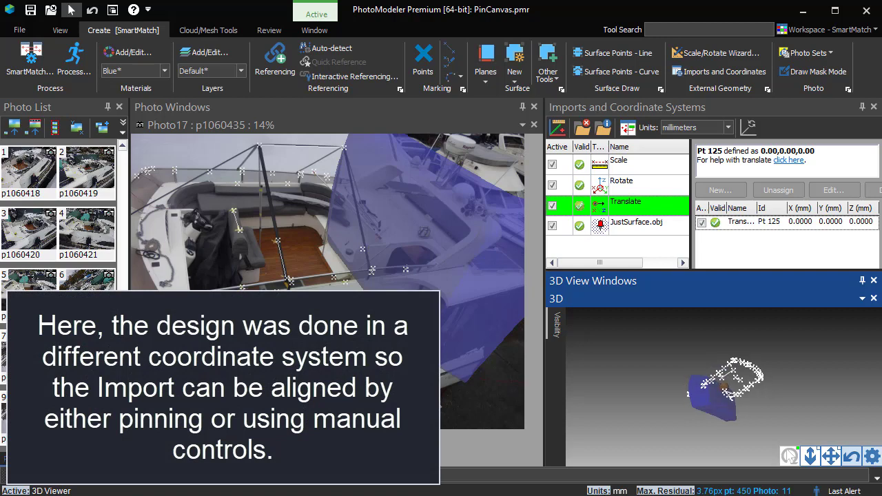
{"action": "left_click", "coordinate": [533, 108]}
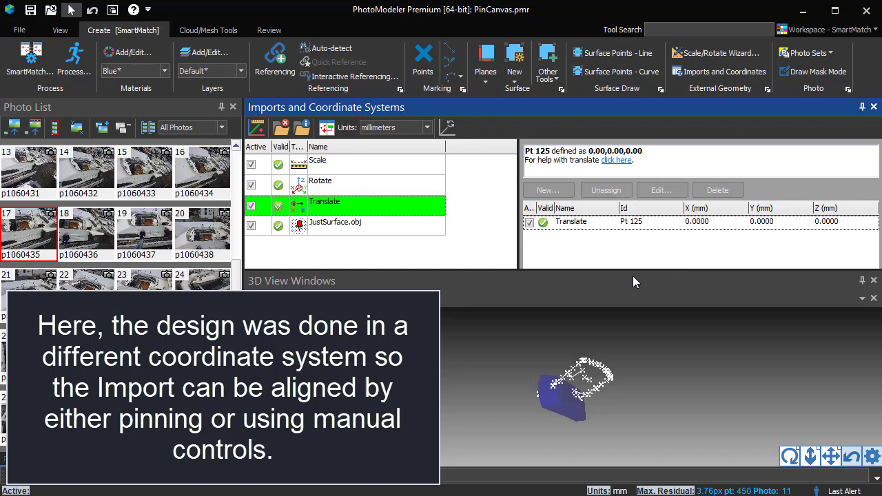
{"action": "left_click", "coordinate": [791, 459]}
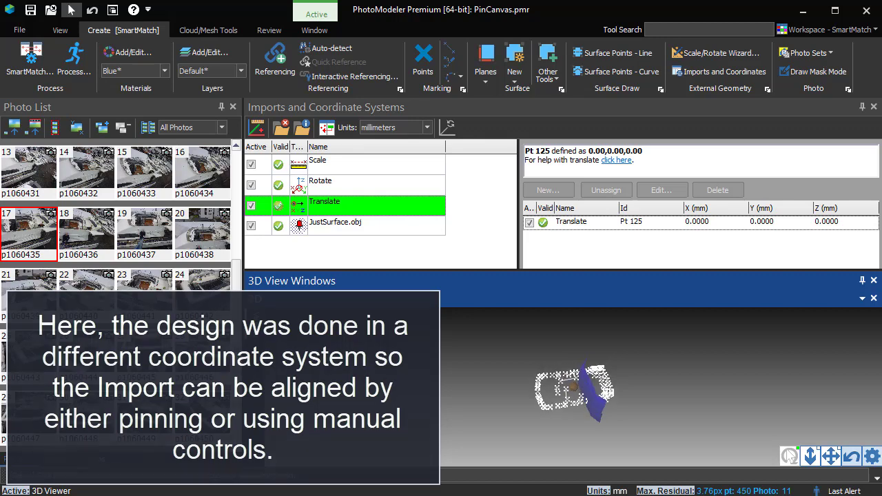
{"action": "left_click", "coordinate": [334, 229]}
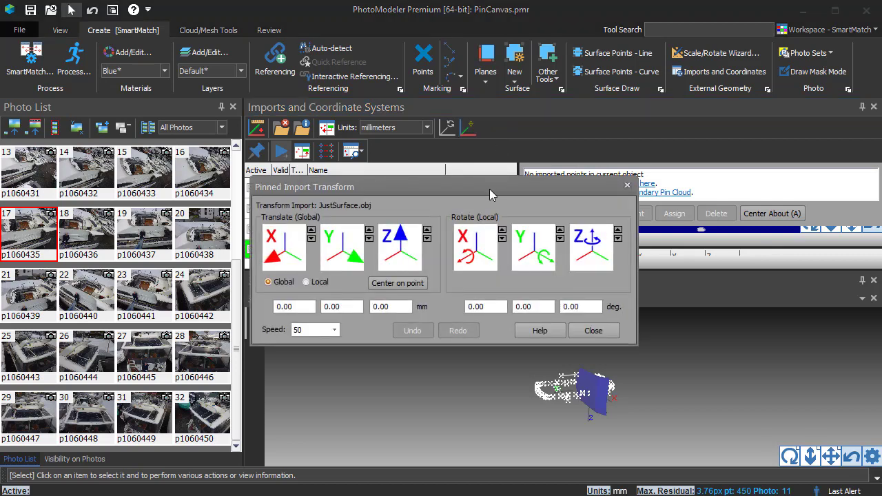
{"action": "left_click_drag", "start_coordinate": [489, 189], "coordinate": [682, 119]}
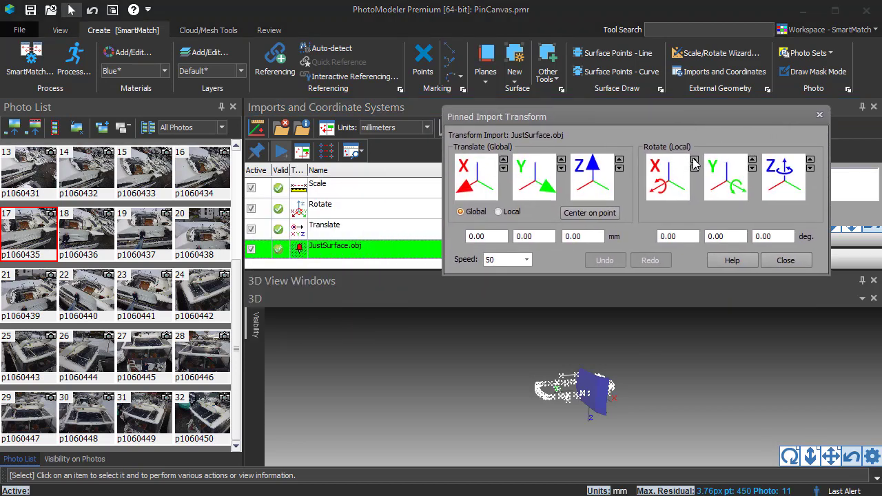
Rotate the JustSurface.obj mesh freehand to about -76.57, 79.68 and -13.22 degrees in X, Y and Z.
{"action": "left_click_drag", "start_coordinate": [783, 182], "coordinate": [799, 161]}
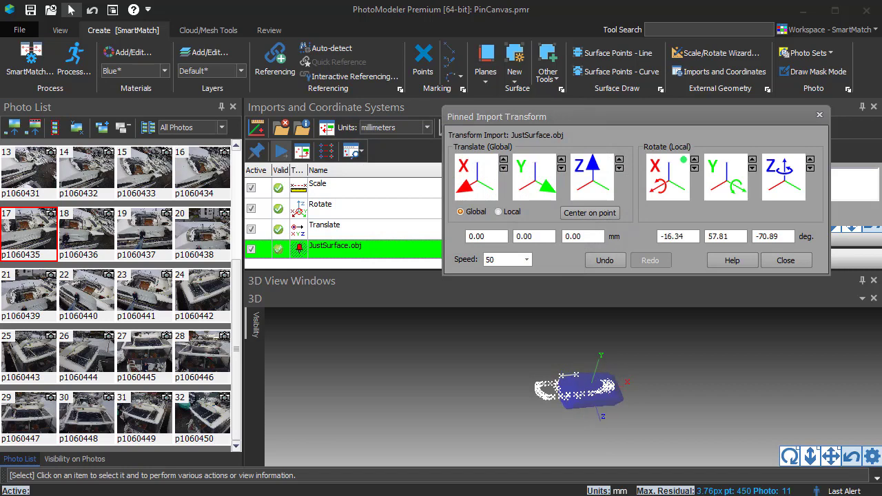
{"action": "left_click_drag", "start_coordinate": [684, 160], "coordinate": [683, 160]}
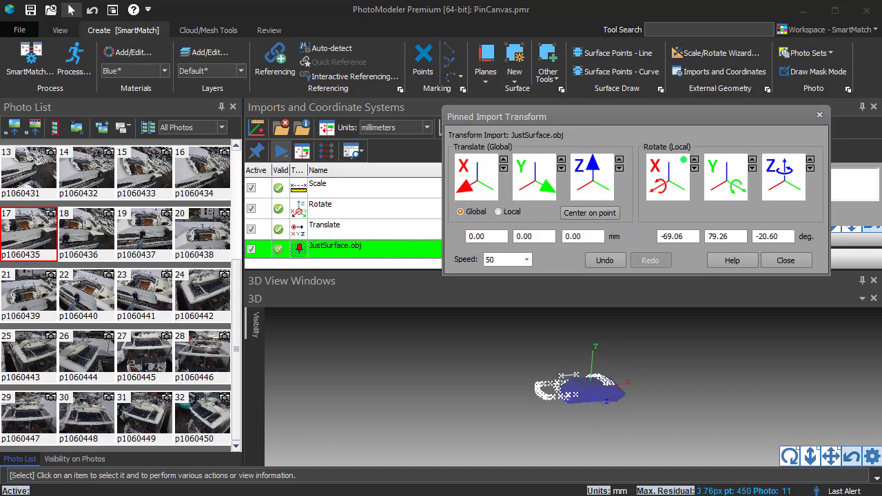
{"action": "left_click_drag", "start_coordinate": [683, 160], "coordinate": [714, 193]}
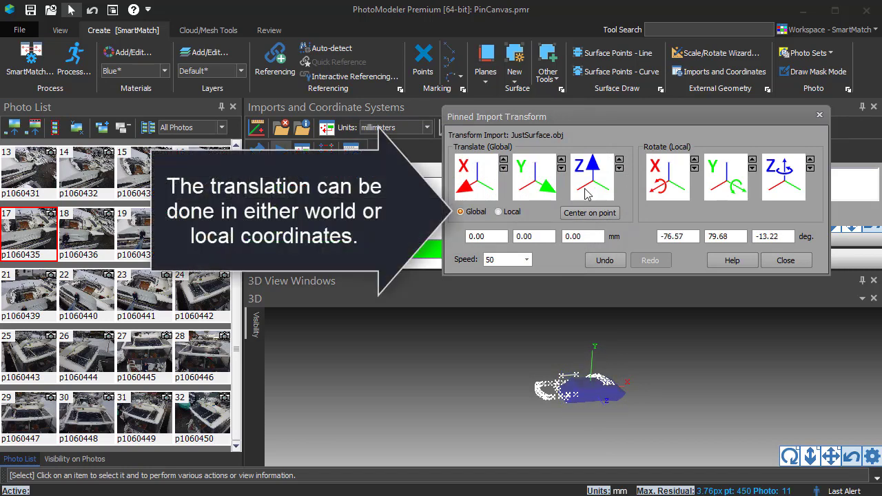
Translate the canvas mesh along global Y, then in local coordinates, to about -135.79, 1586.76, -576.81 mm over the boat points.
{"action": "left_click_drag", "start_coordinate": [534, 177], "coordinate": [560, 190]}
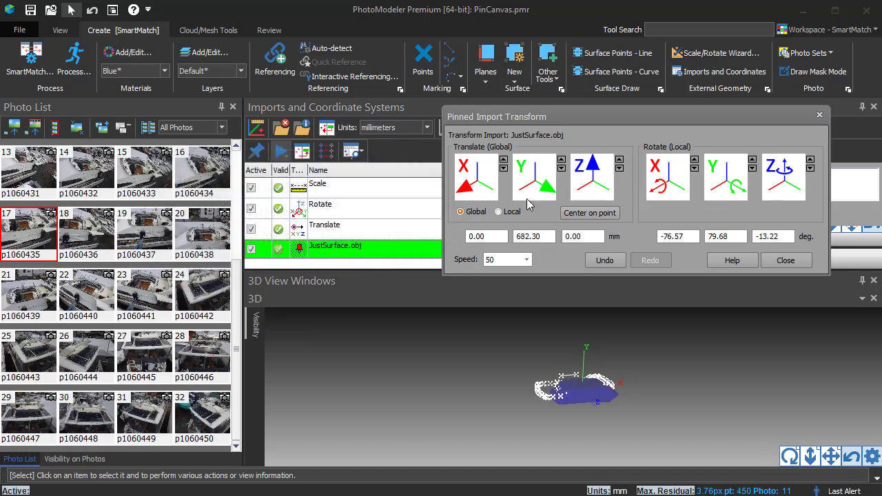
{"action": "left_click", "coordinate": [498, 212]}
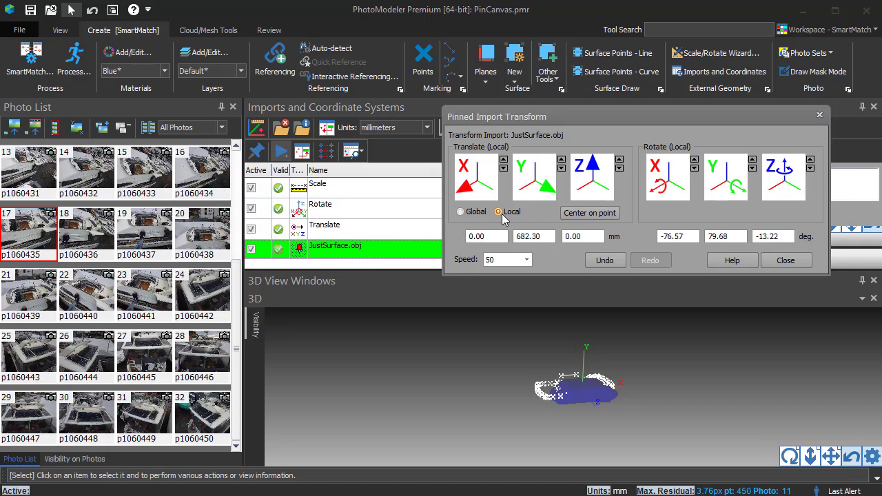
{"action": "left_click_drag", "start_coordinate": [545, 191], "coordinate": [621, 191]}
{"action": "left_click_drag", "start_coordinate": [480, 184], "coordinate": [455, 194]}
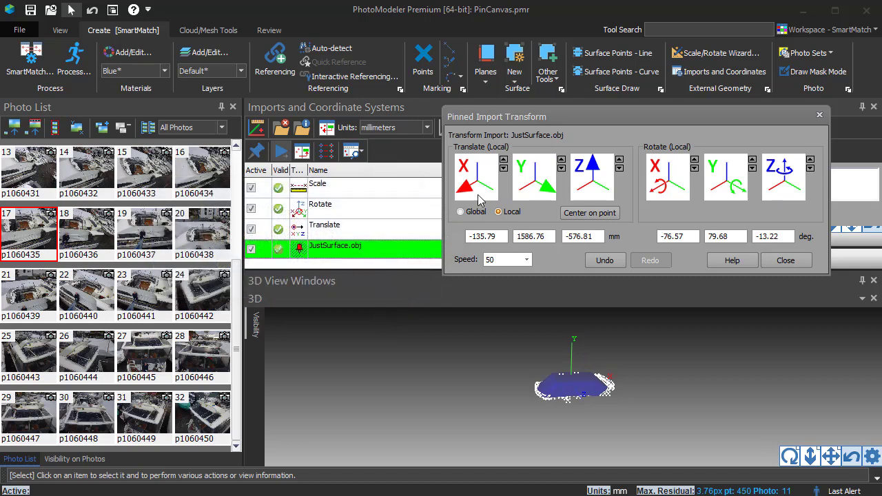
Open photo p1060435 and refine the canvas mesh's Z rotation and local Y translation against the boat.
{"action": "double_click", "coordinate": [30, 251]}
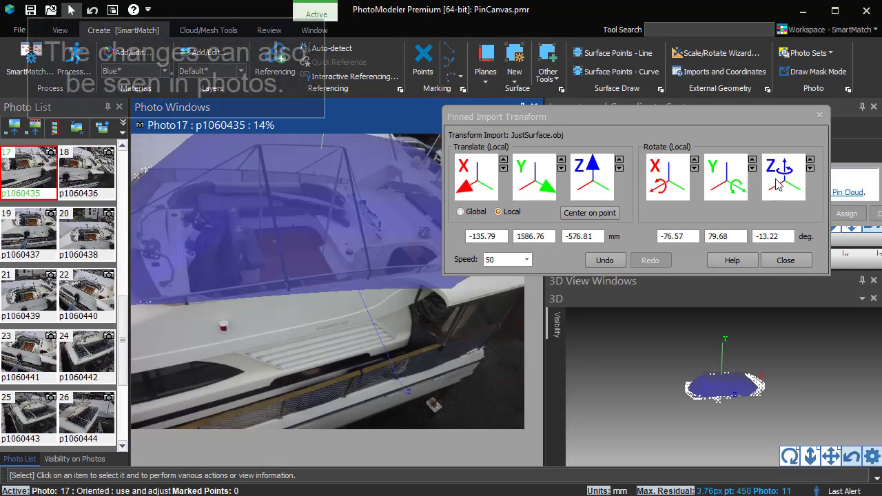
{"action": "left_click_drag", "start_coordinate": [776, 184], "coordinate": [798, 183]}
{"action": "left_click_drag", "start_coordinate": [545, 190], "coordinate": [546, 164]}
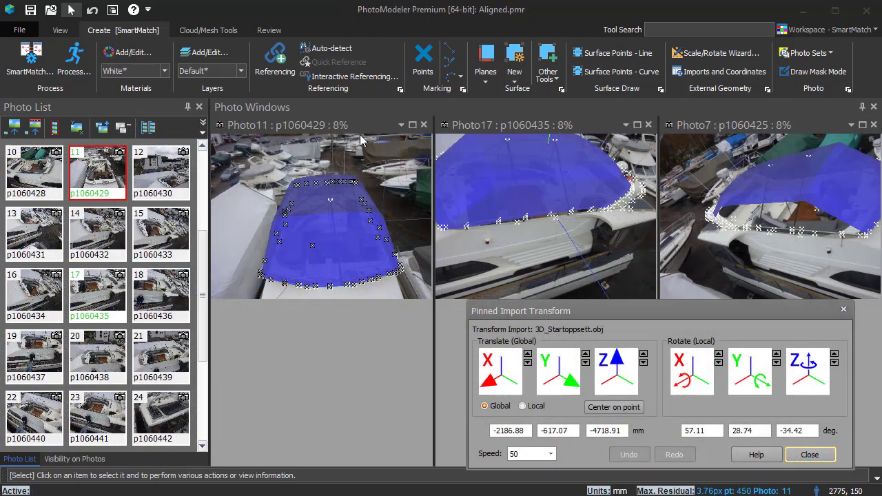
Fine-tune the 3D_Startoppsett.obj import with a Z translation of -4722.01 mm and small nudges of its Z rotation and Y translation.
{"action": "left_click", "coordinate": [356, 128]}
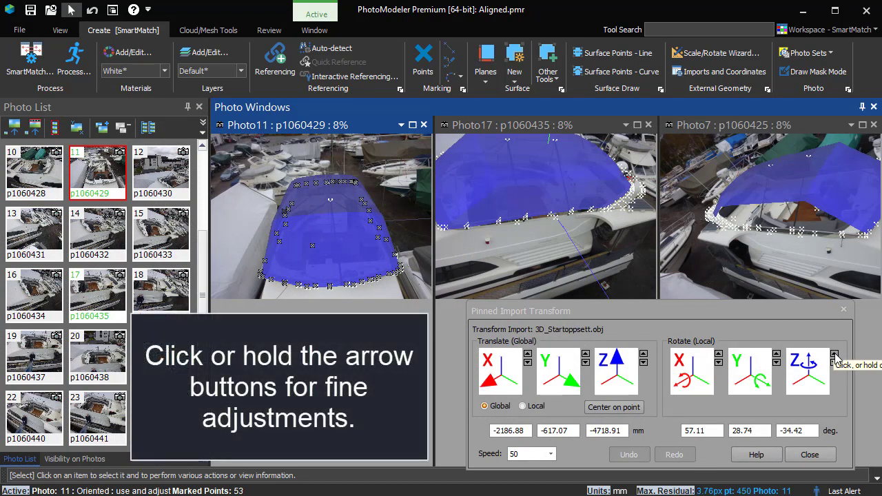
{"action": "left_click", "coordinate": [643, 358]}
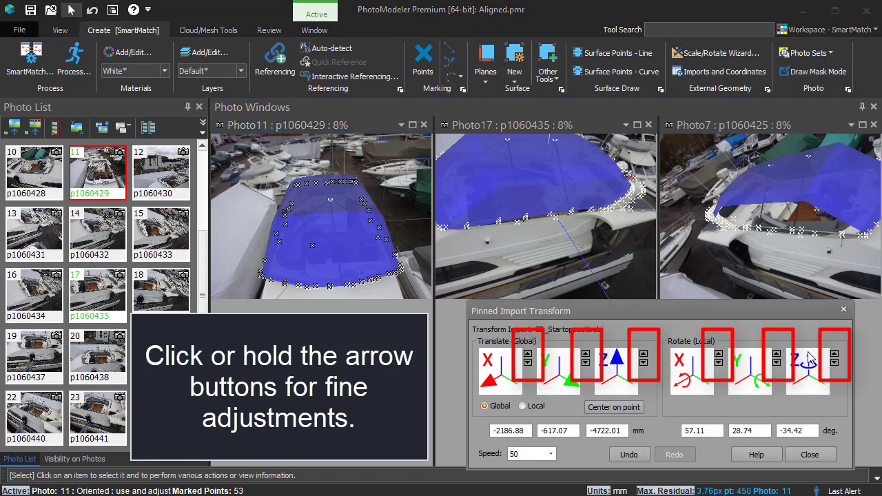
{"action": "left_click", "coordinate": [835, 359]}
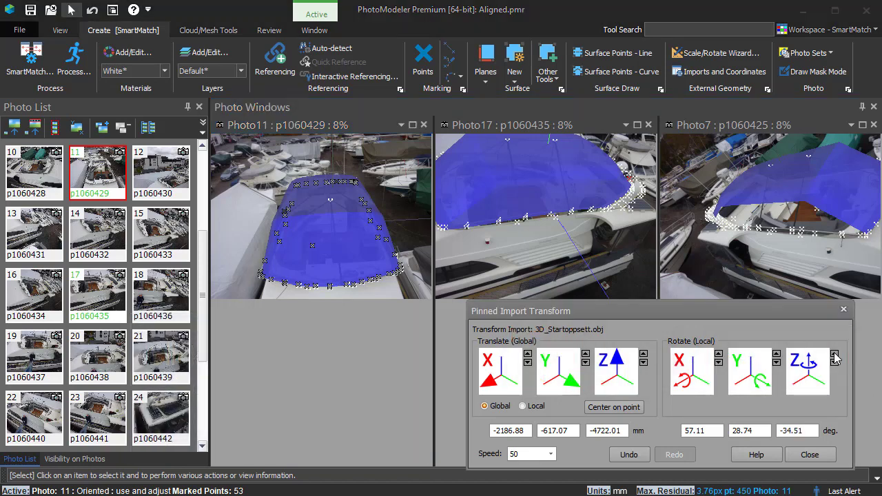
{"action": "left_click", "coordinate": [836, 359]}
{"action": "left_click", "coordinate": [584, 369]}
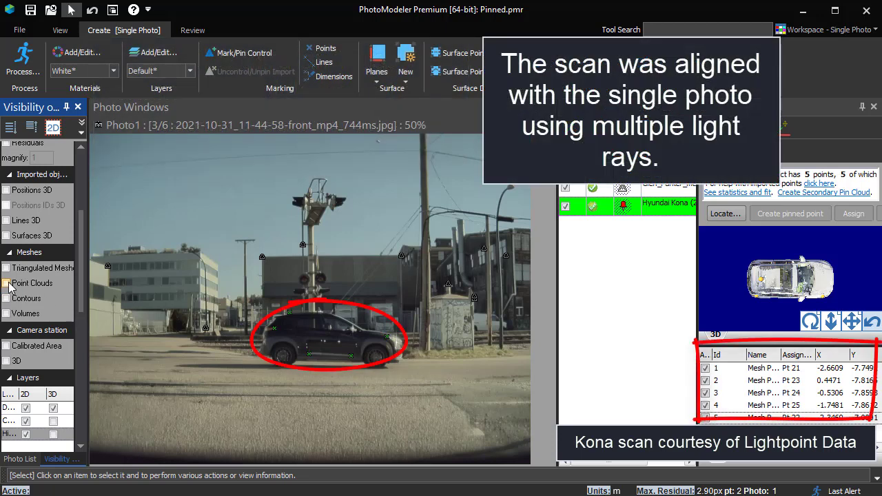
Toggle the point cloud display on the Kona photo to check the scan's fit, leaving it shown.
{"action": "left_click", "coordinate": [7, 283]}
{"action": "left_click", "coordinate": [6, 283]}
{"action": "left_click", "coordinate": [6, 283]}
{"action": "left_click", "coordinate": [6, 284]}
{"action": "left_click", "coordinate": [6, 283]}
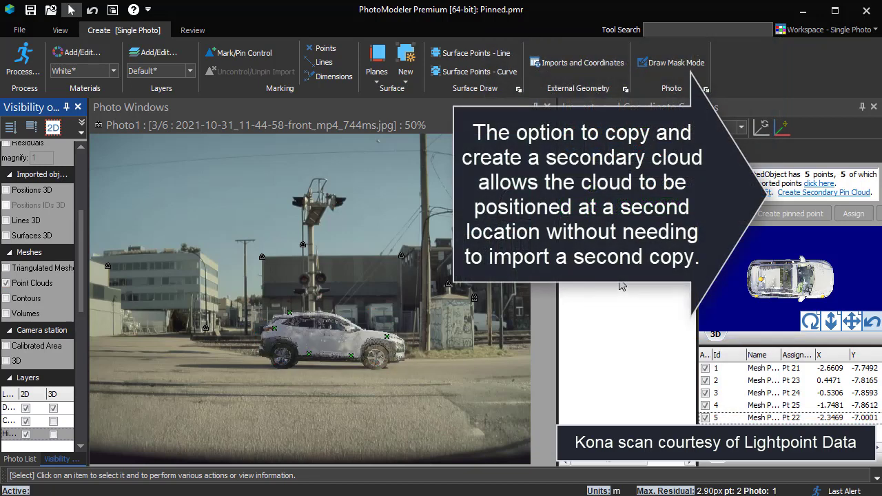
Create a secondary Hyundai Kona point cloud without duplicate pin locations and move it along local X to about 8.18, -18.61, -8.25 m.
{"action": "left_click", "coordinate": [803, 193]}
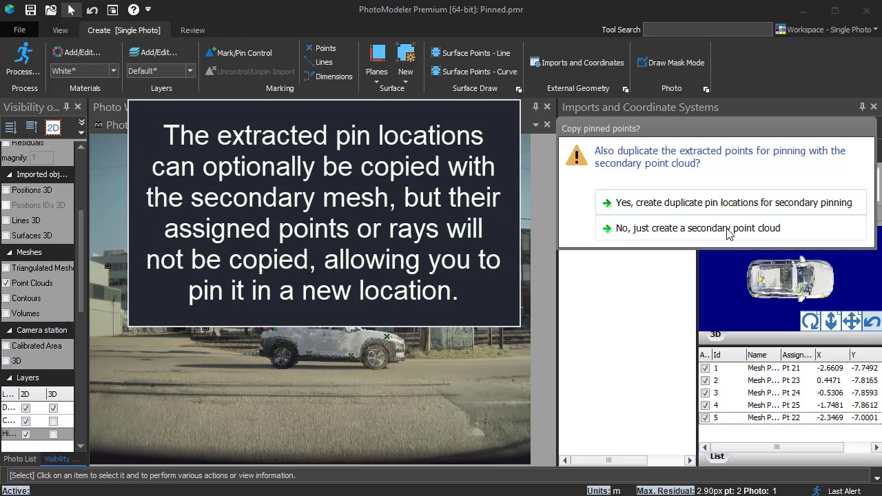
{"action": "left_click", "coordinate": [702, 229]}
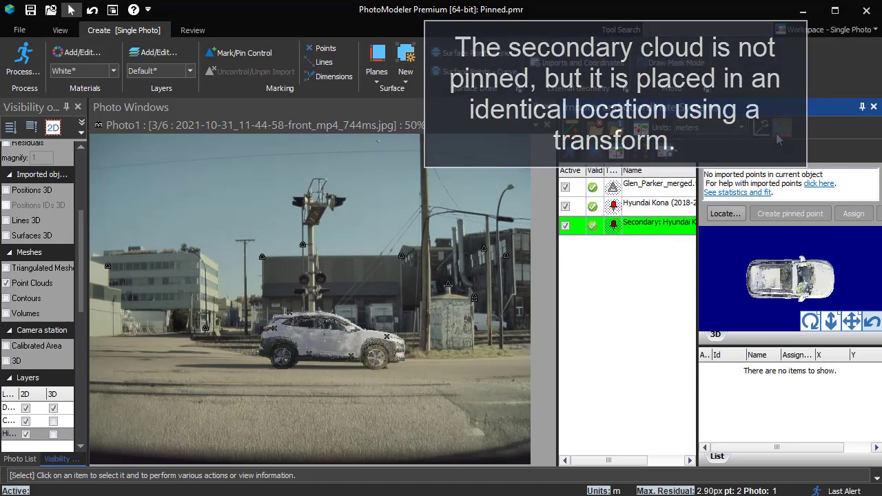
{"action": "left_click", "coordinate": [777, 131]}
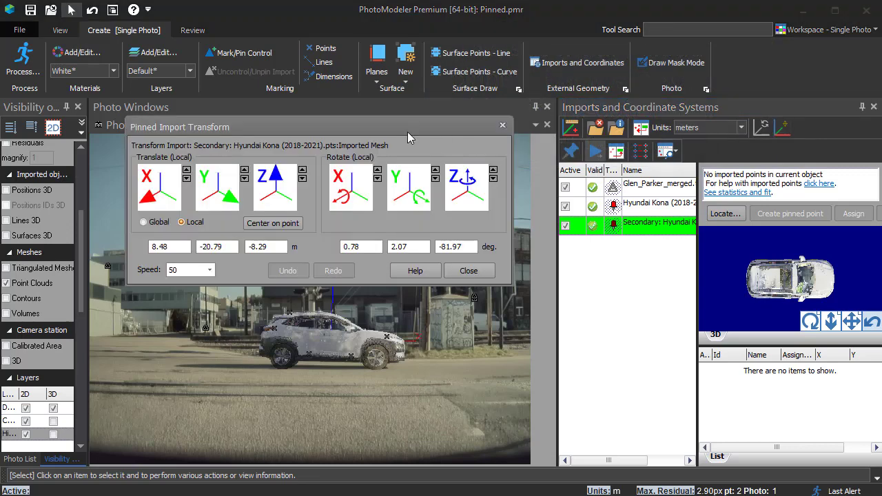
{"action": "left_click_drag", "start_coordinate": [407, 131], "coordinate": [699, 127]}
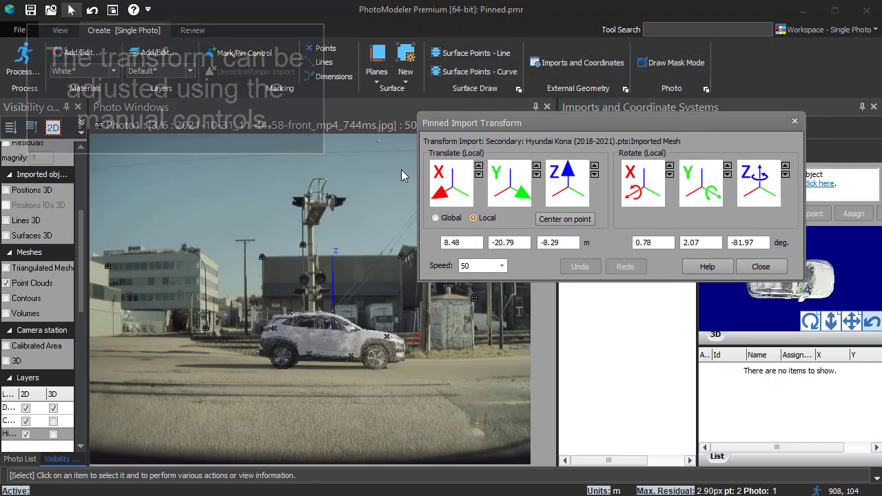
{"action": "left_click", "coordinate": [460, 197]}
{"action": "left_click_drag", "start_coordinate": [457, 198], "coordinate": [372, 198]}
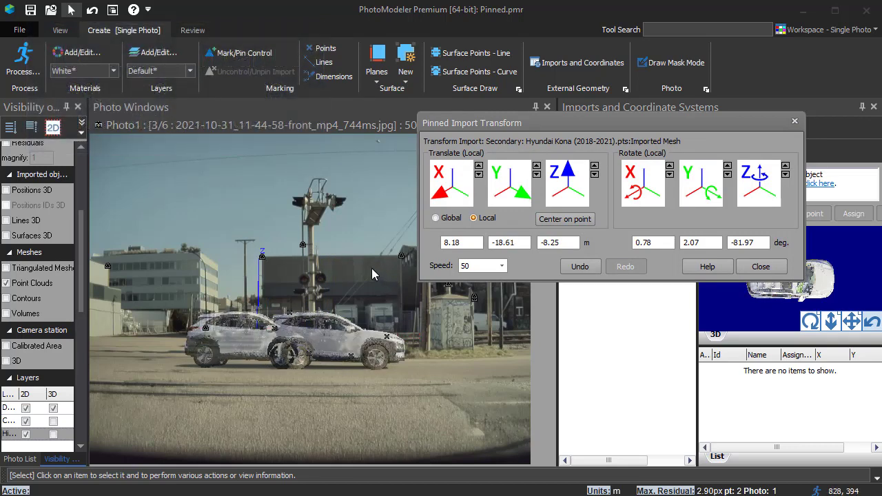
Select the original Hyundai Kona point cloud in the photo and assign it to a hidden layer.
{"action": "left_click", "coordinate": [328, 338]}
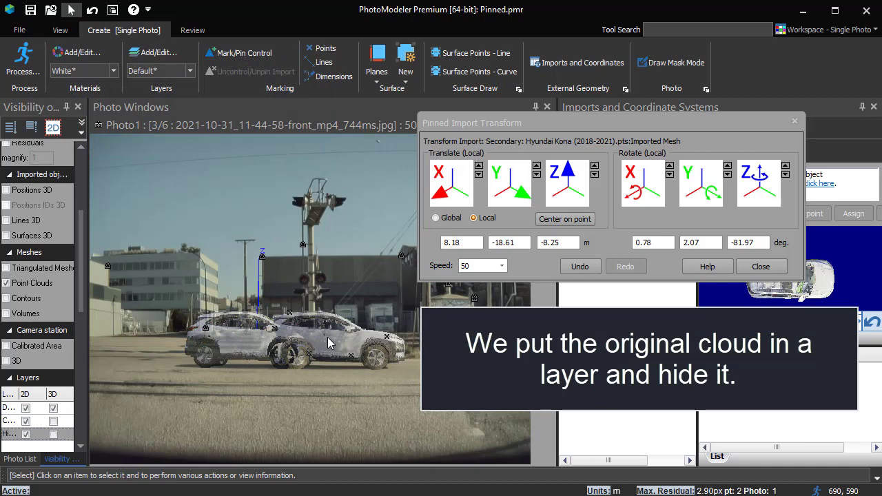
{"action": "left_click", "coordinate": [328, 338]}
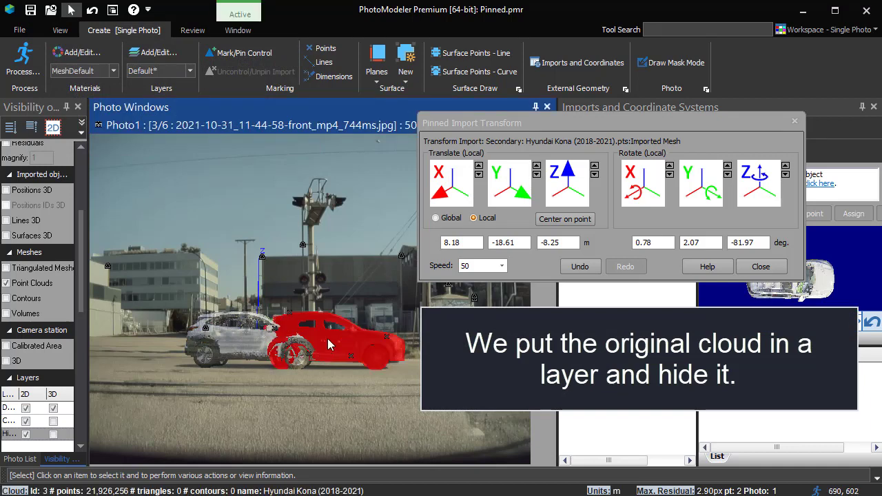
{"action": "left_click", "coordinate": [189, 71]}
{"action": "left_click", "coordinate": [157, 102]}
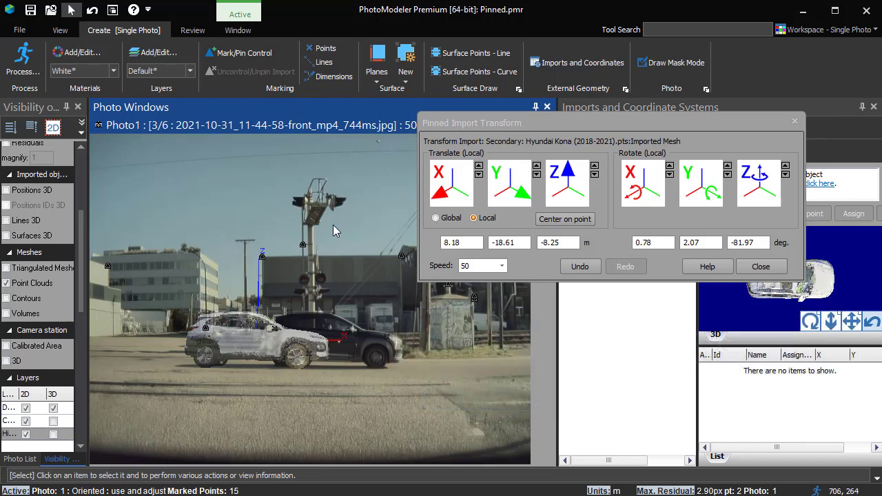
Move the secondary Kona cloud along local X to about 8.83, -23.22, -8.33 m and switch the photo to sequence frame 2/6.
{"action": "left_click_drag", "start_coordinate": [437, 194], "coordinate": [42, 291]}
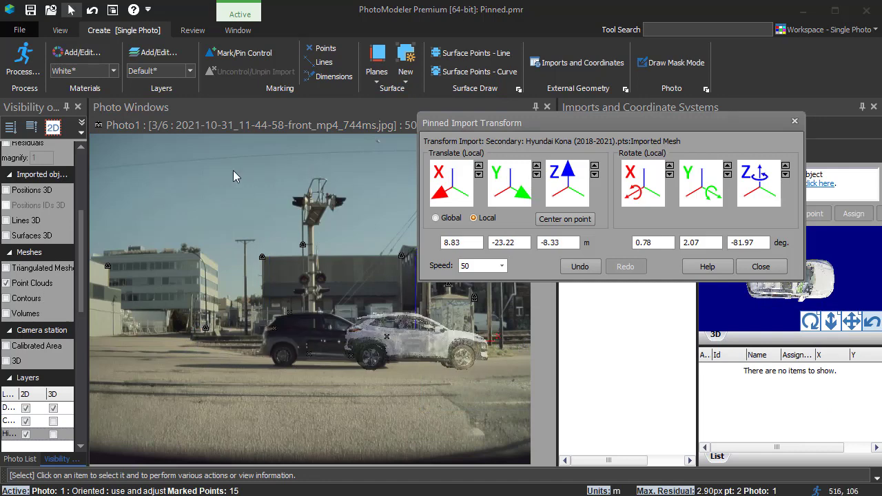
{"action": "left_click", "coordinate": [230, 134]}
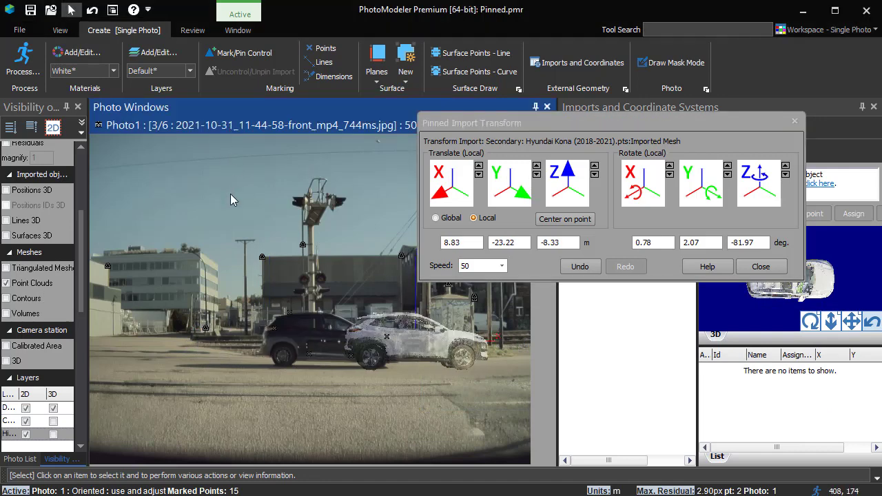
{"action": "key", "text": "Page_Down"}
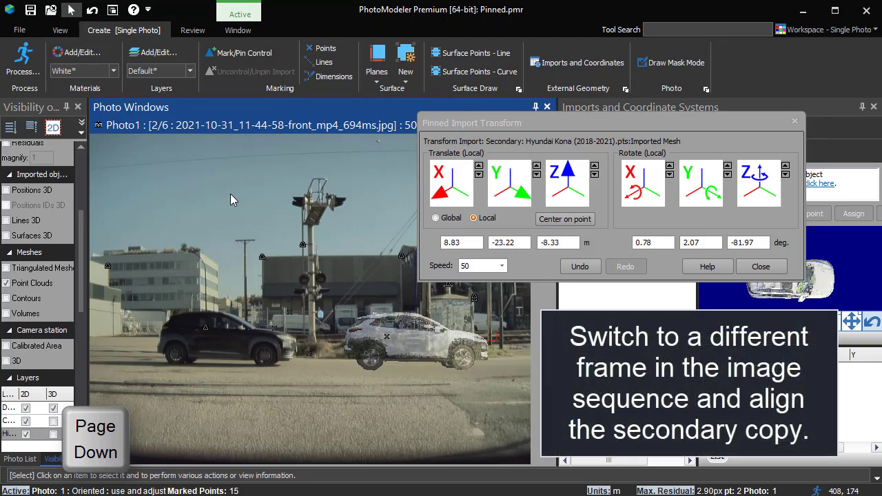
Move the secondary Kona cloud along local X to about 8.06, -17.76, -8.23 m over the dark car in frame 2/6 and end the transform.
{"action": "left_click_drag", "start_coordinate": [456, 193], "coordinate": [586, 168]}
{"action": "left_click_drag", "start_coordinate": [483, 166], "coordinate": [483, 167]}
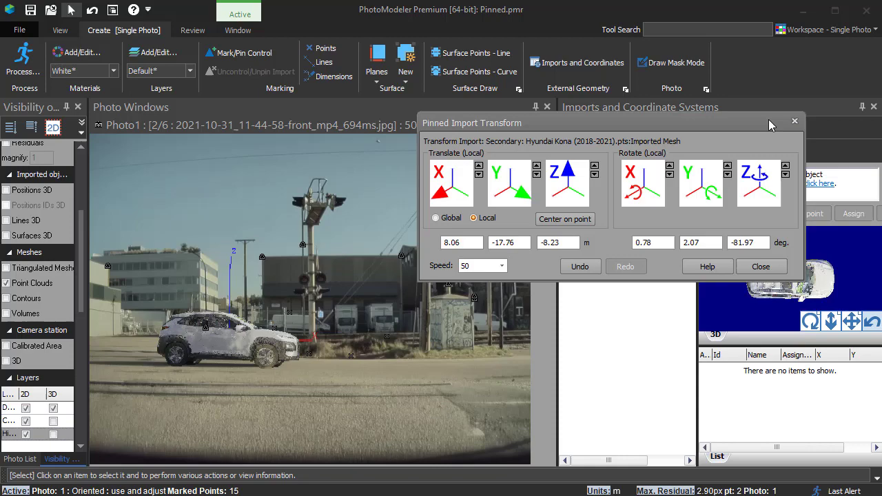
{"action": "left_click", "coordinate": [795, 124]}
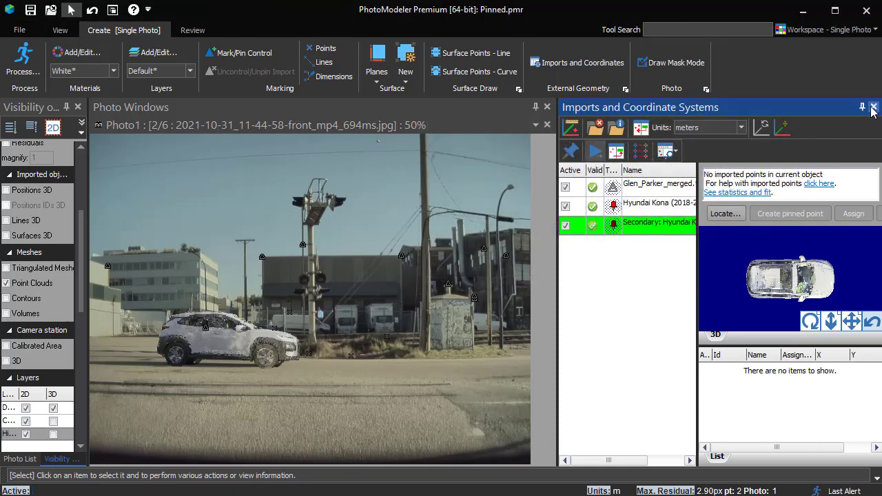
Leave the imports and photo views and orbit the 3D view to inspect both Kona point clouds from the side.
{"action": "left_click", "coordinate": [873, 107]}
{"action": "left_click", "coordinate": [873, 107]}
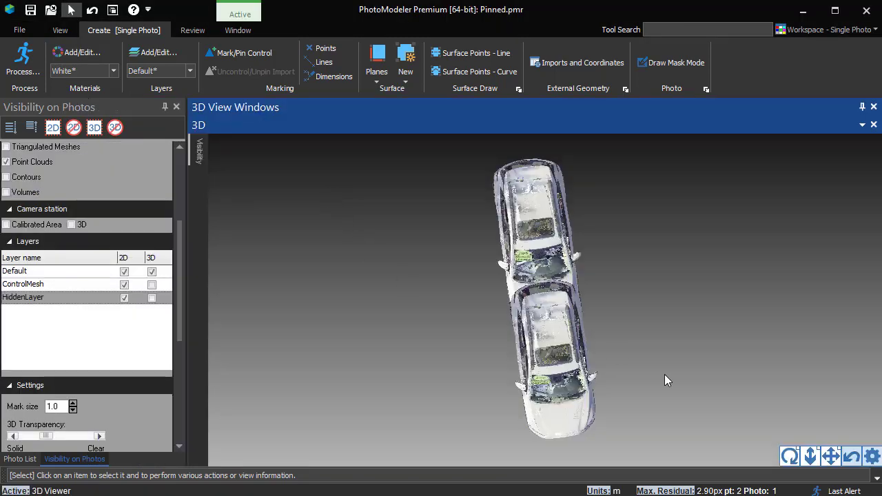
{"action": "left_click_drag", "start_coordinate": [786, 455], "coordinate": [790, 456]}
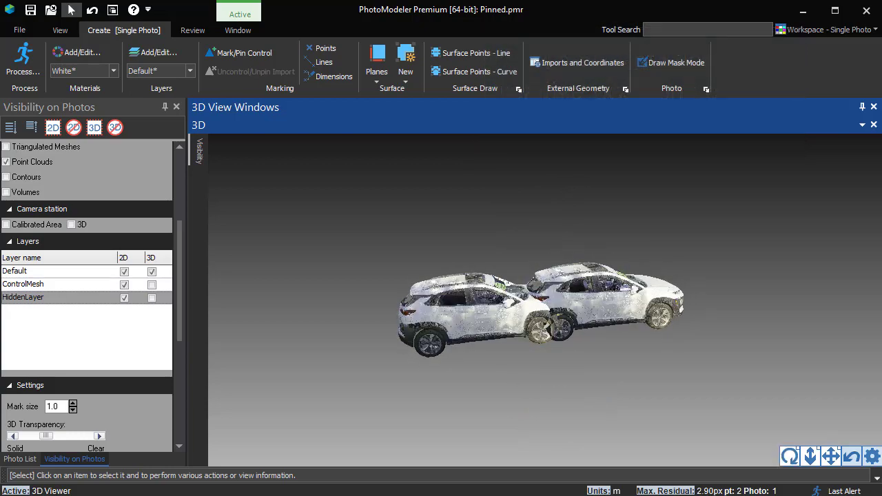
Measure the distance between the centers of the two Kona point clouds in the 3D view and clear the selection.
{"action": "left_click", "coordinate": [61, 32]}
{"action": "left_click", "coordinate": [60, 31]}
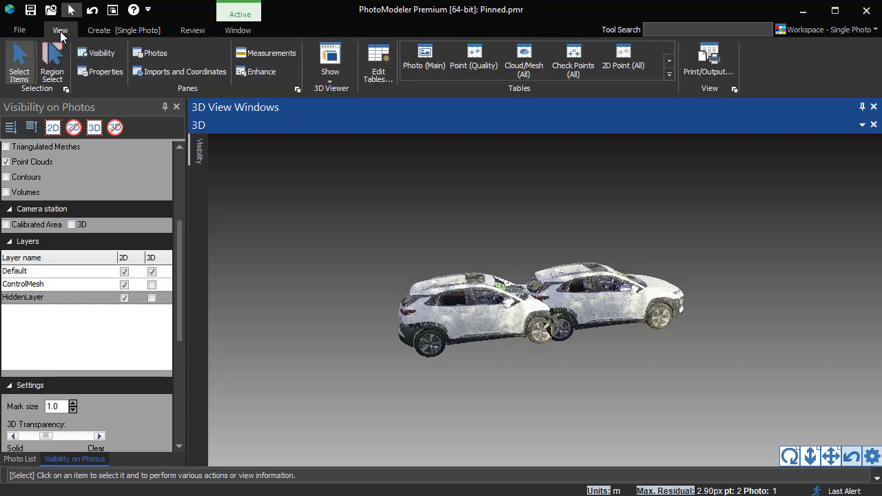
{"action": "left_click", "coordinate": [262, 53]}
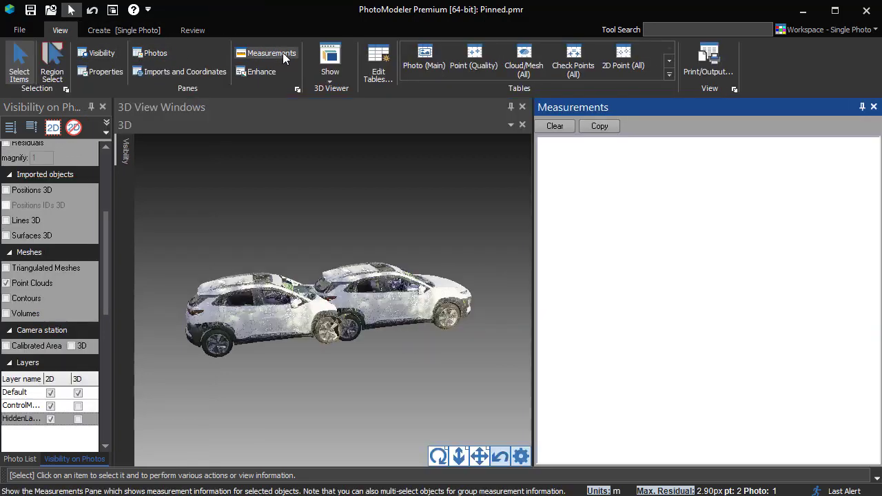
{"action": "left_click", "coordinate": [269, 293]}
{"action": "left_click", "coordinate": [375, 295], "text": "shift"}
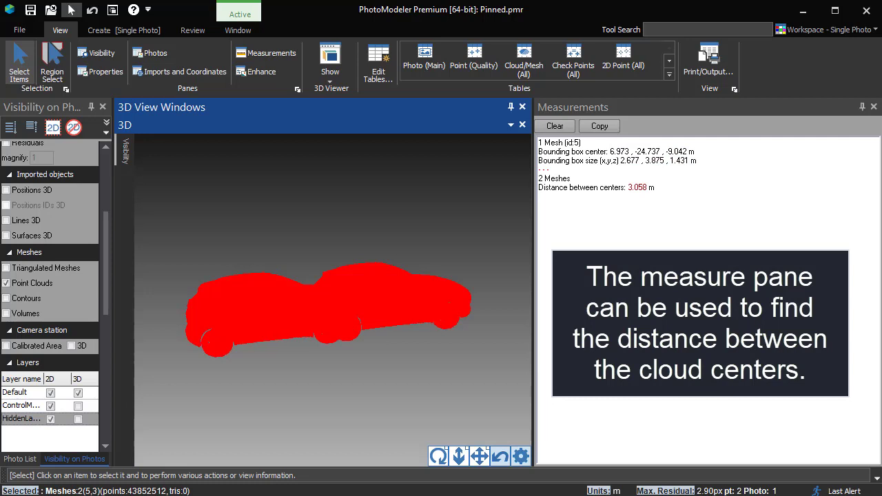
{"action": "left_click", "coordinate": [461, 431]}
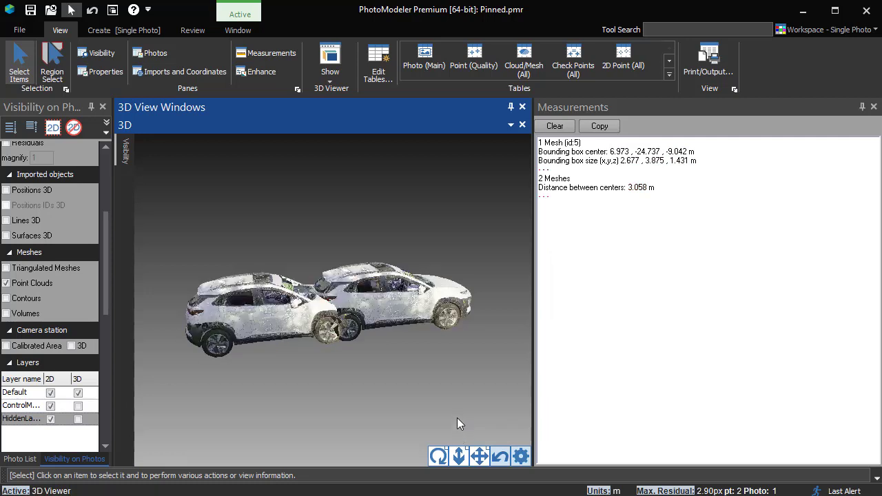